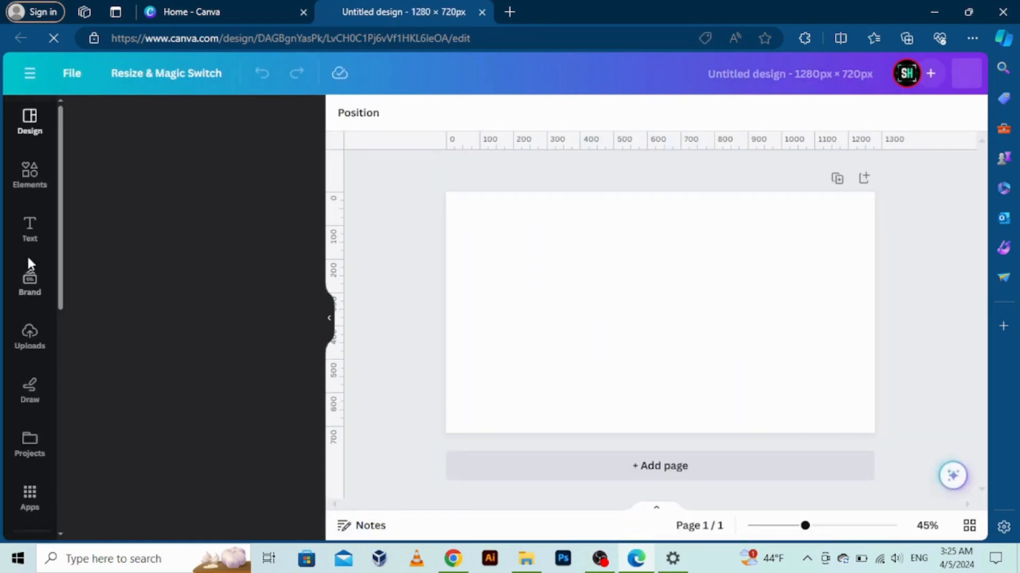
- Add a heading to the blank page reading "SLICED" and set its font to Anton
{"action": "left_click", "coordinate": [30, 245]}
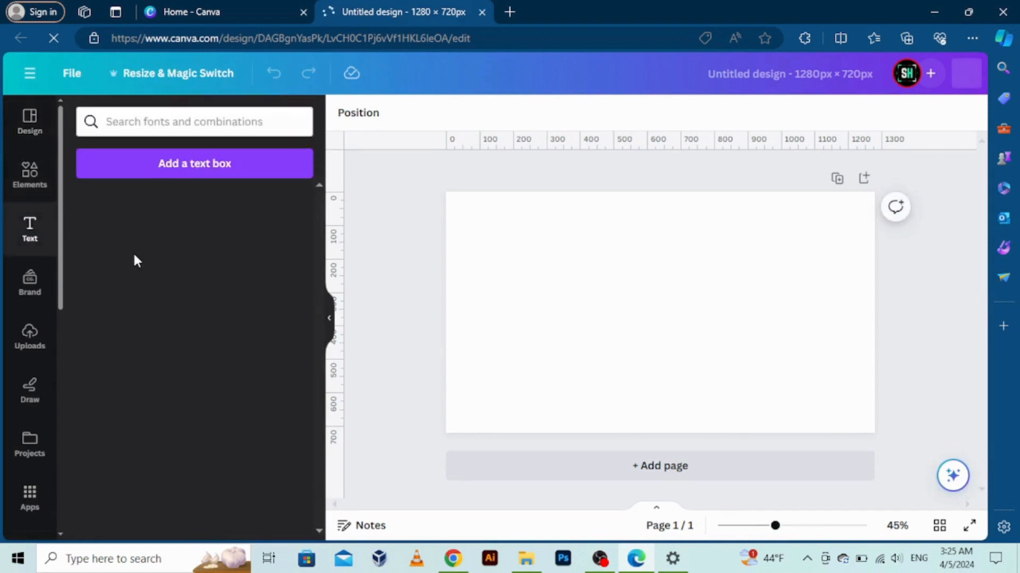
{"action": "left_click", "coordinate": [135, 257]}
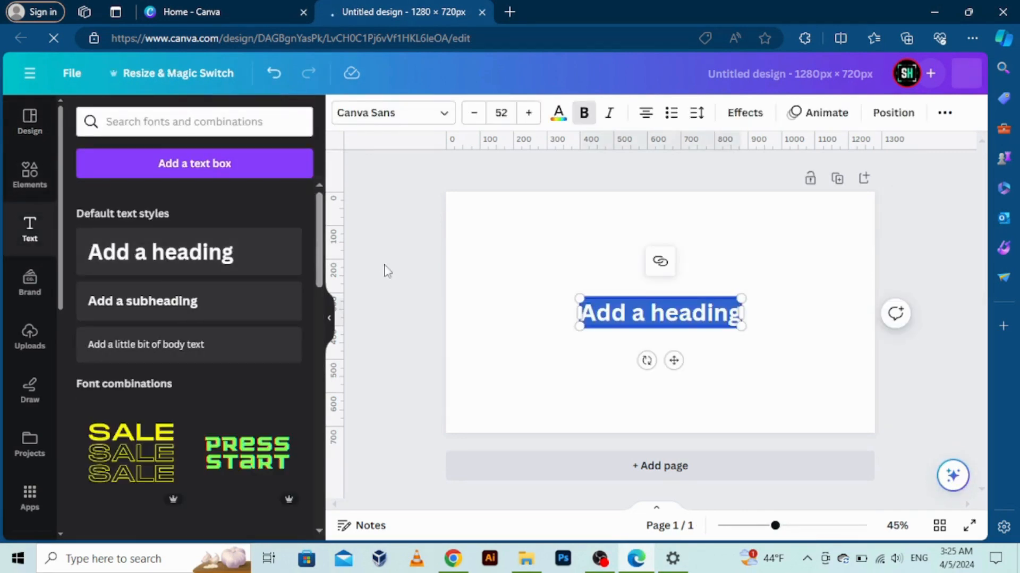
{"action": "type", "text": "SLICED"}
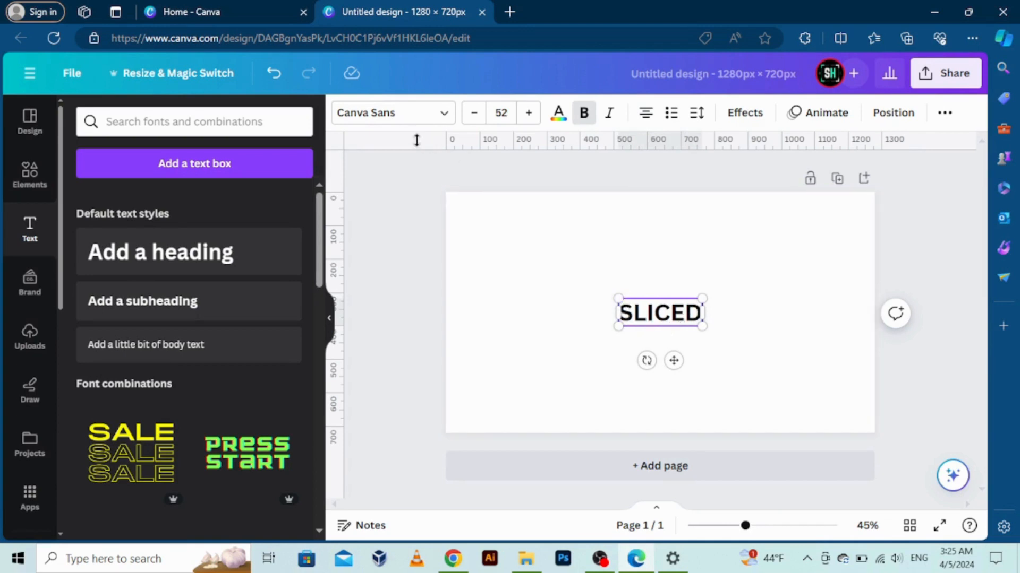
{"action": "left_click", "coordinate": [390, 112]}
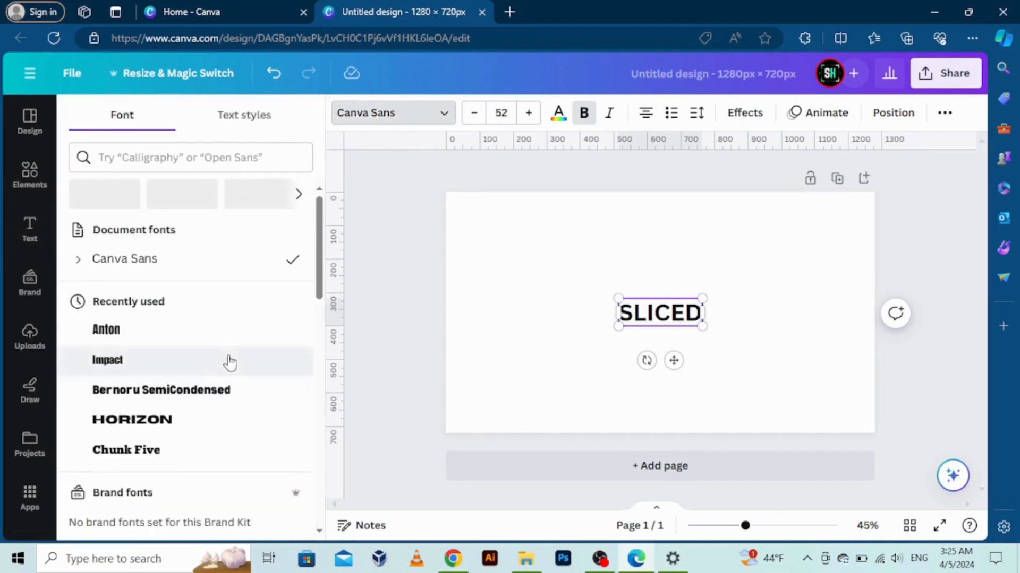
{"action": "left_click", "coordinate": [229, 334]}
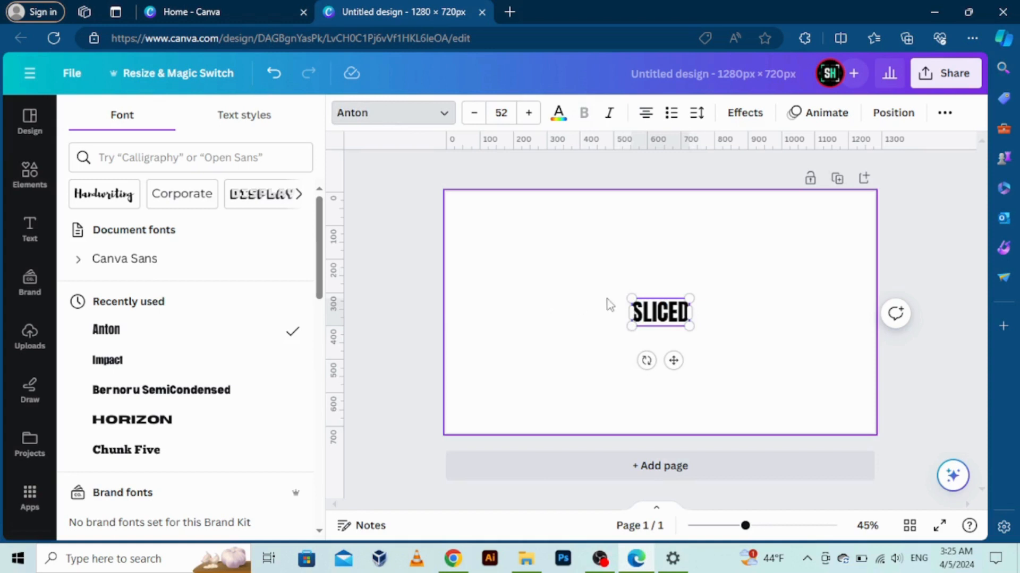
- Enlarge the SLICED heading to about font size 291 and centre it on the page
{"action": "left_click_drag", "start_coordinate": [630, 298], "coordinate": [445, 220]}
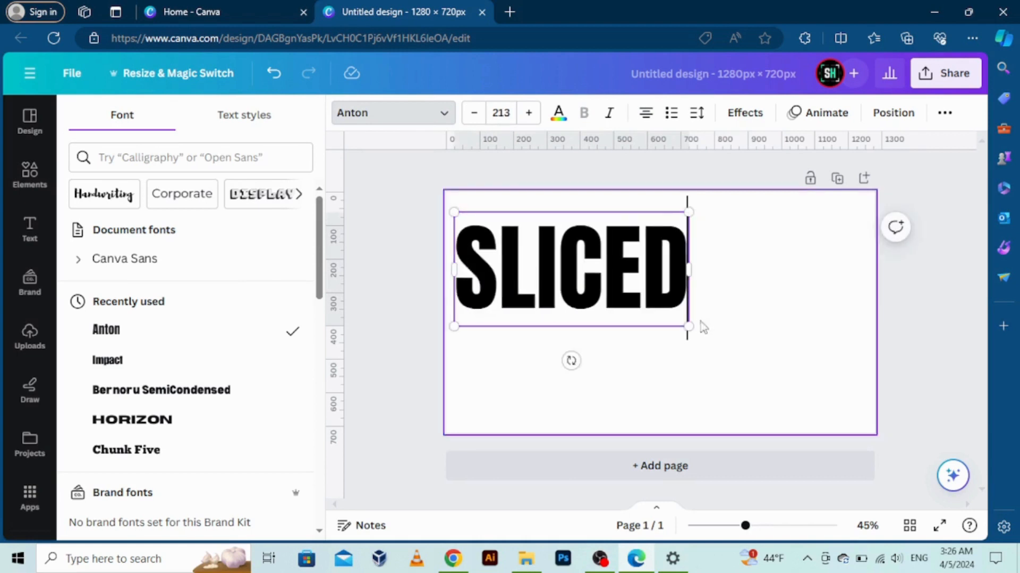
{"action": "left_click_drag", "start_coordinate": [688, 326], "coordinate": [774, 368]}
{"action": "left_click", "coordinate": [690, 330]}
{"action": "left_click", "coordinate": [944, 341]}
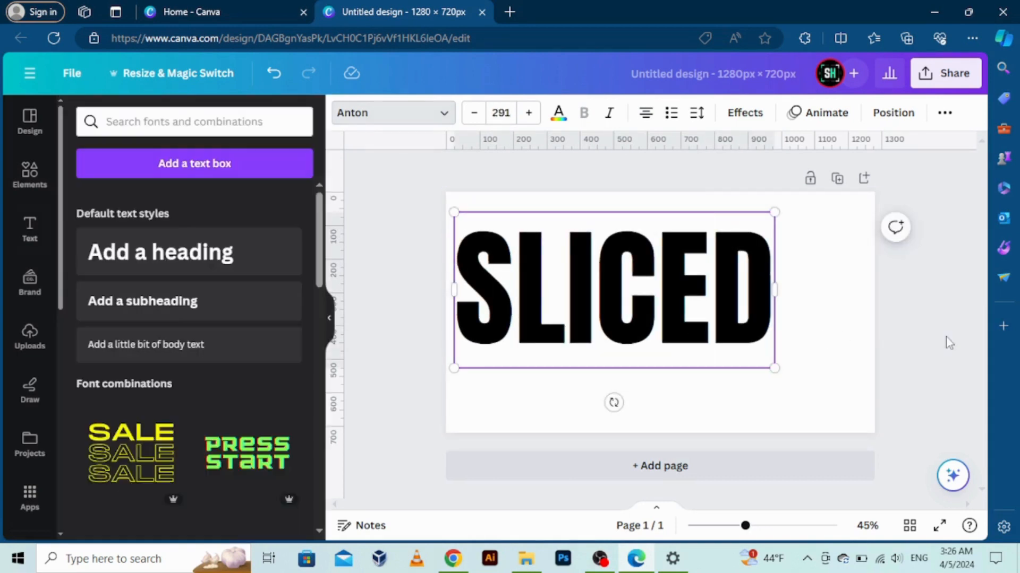
{"action": "left_click_drag", "start_coordinate": [715, 330], "coordinate": [758, 342]}
{"action": "left_click", "coordinate": [945, 347]}
{"action": "left_click", "coordinate": [761, 354]}
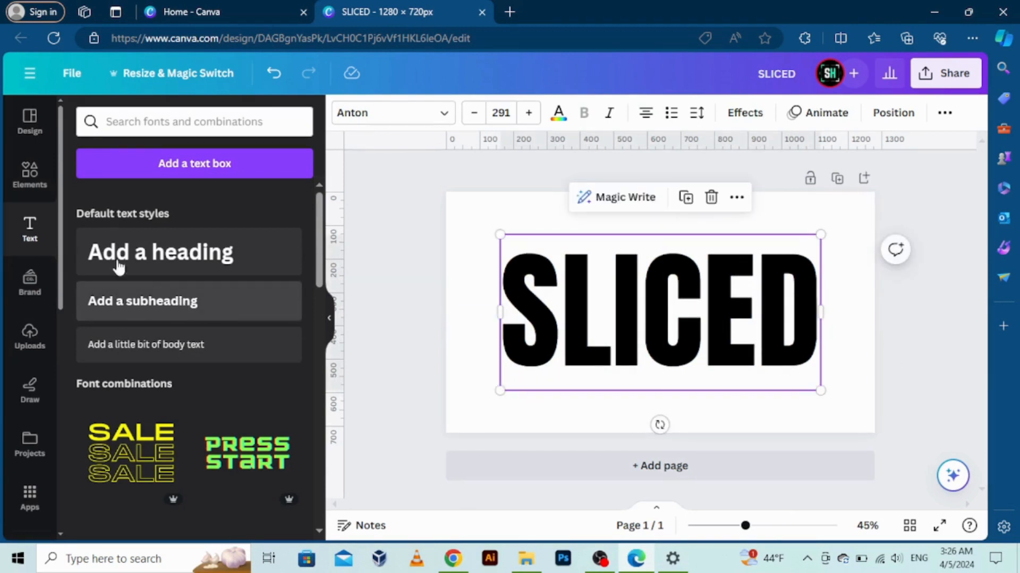
- Add a square shape over the heading and fill it with light blue
{"action": "left_click", "coordinate": [30, 172]}
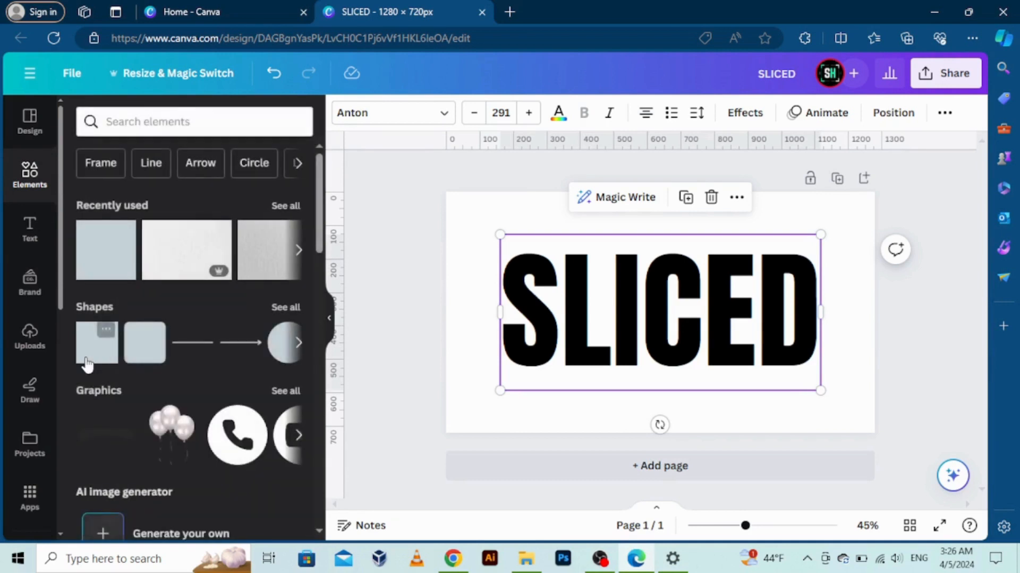
{"action": "left_click", "coordinate": [96, 343]}
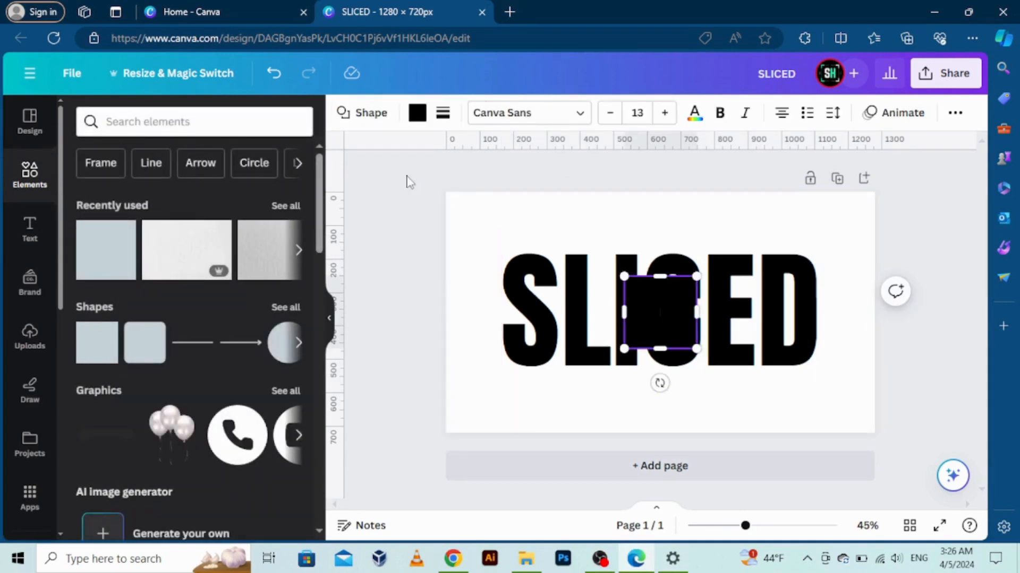
{"action": "left_click", "coordinate": [417, 112]}
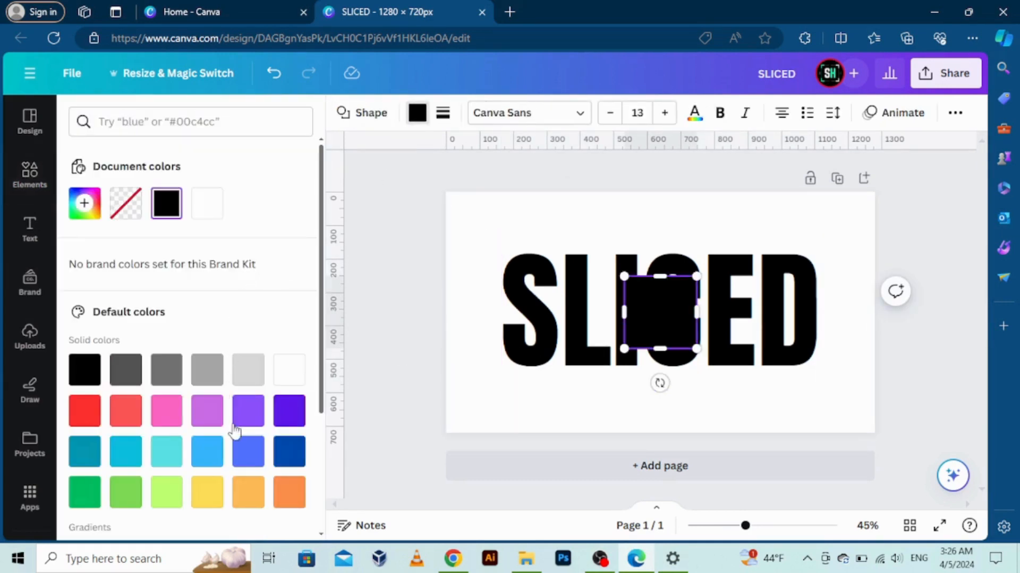
{"action": "left_click", "coordinate": [207, 452]}
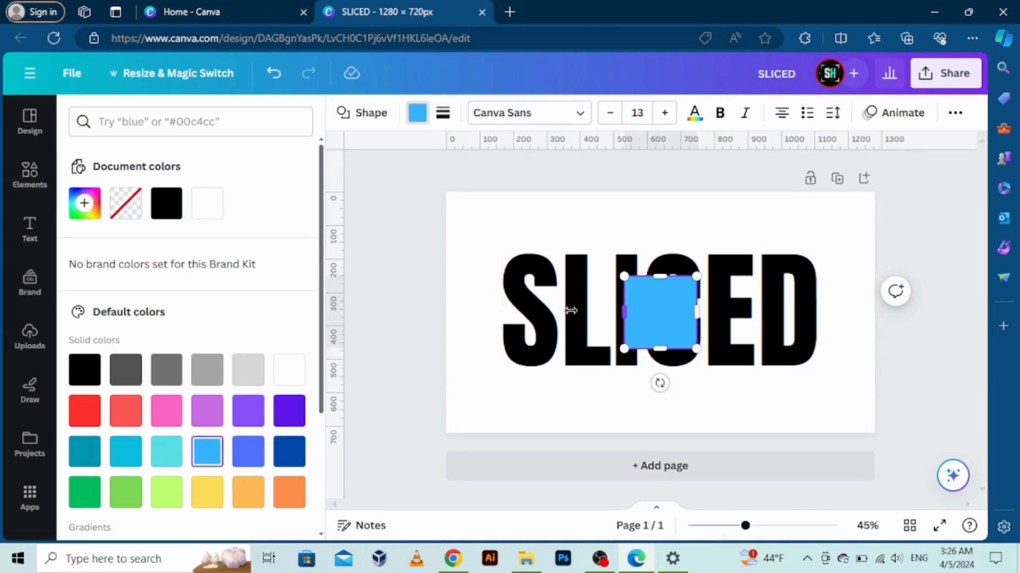
- Stretch the blue square into a band wider than the SLICED text and tilt it so it slopes down to the right
{"action": "left_click_drag", "start_coordinate": [571, 311], "coordinate": [488, 312]}
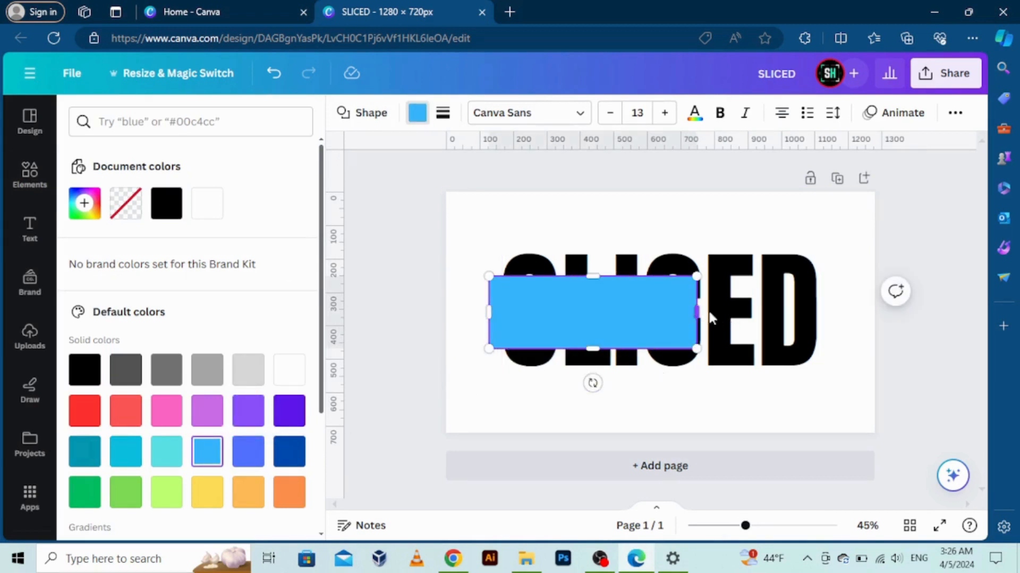
{"action": "left_click_drag", "start_coordinate": [706, 311], "coordinate": [842, 312]}
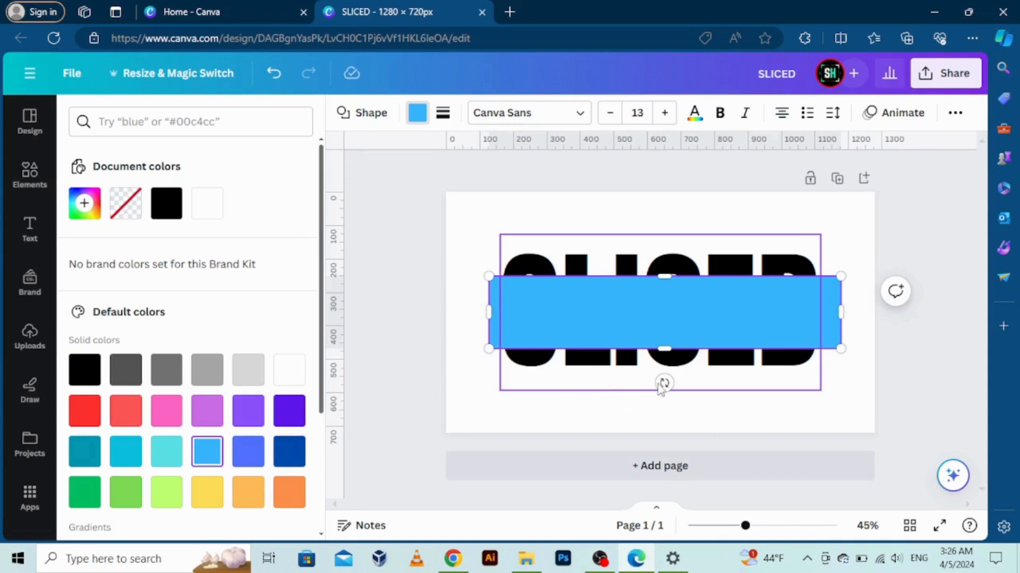
{"action": "left_click_drag", "start_coordinate": [662, 380], "coordinate": [632, 394]}
{"action": "left_click_drag", "start_coordinate": [622, 287], "coordinate": [582, 319]}
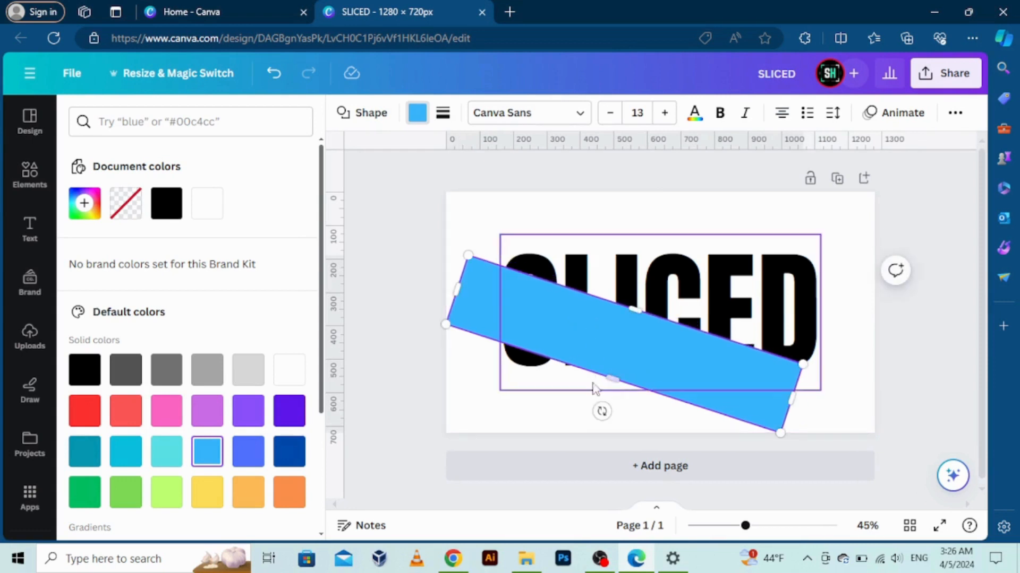
- Reduce the blue band's tilt, reposition it over the lower part of the text and extend both ends past the page edges
{"action": "left_click_drag", "start_coordinate": [601, 411], "coordinate": [608, 401]}
{"action": "left_click_drag", "start_coordinate": [635, 363], "coordinate": [660, 358]}
{"action": "left_click_drag", "start_coordinate": [469, 308], "coordinate": [414, 298]}
{"action": "left_click_drag", "start_coordinate": [818, 363], "coordinate": [886, 395]}
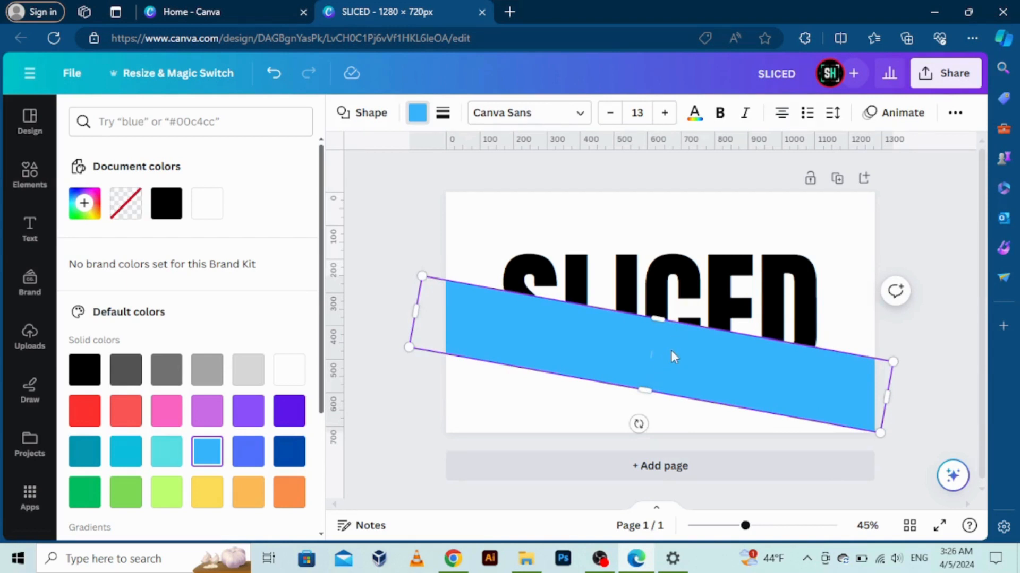
- Thicken the blue band to cover the lower part of SLICED, and delete its duplicate placed over the upper part
{"action": "left_click", "coordinate": [903, 327]}
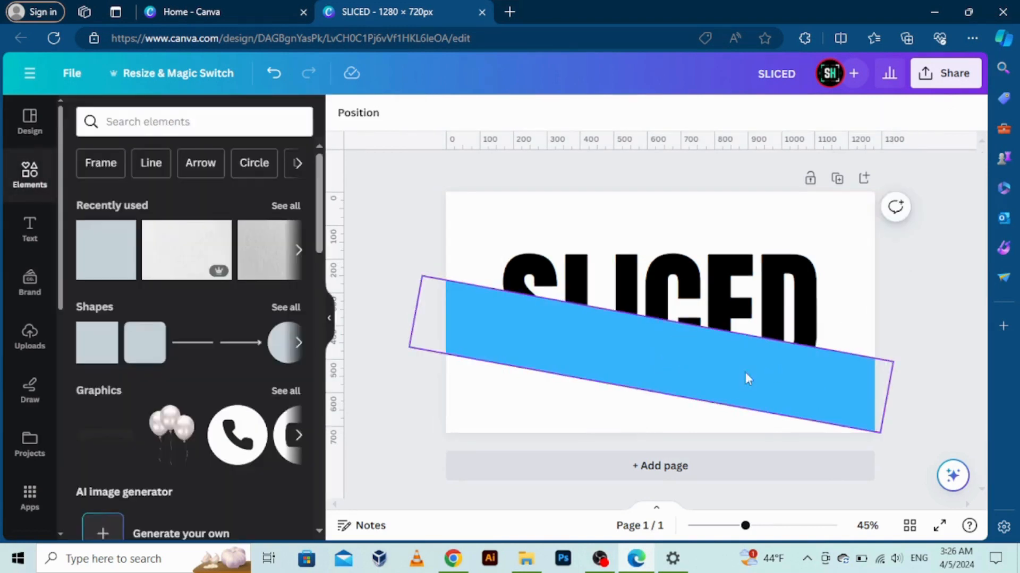
{"action": "left_click", "coordinate": [738, 375]}
{"action": "left_click_drag", "start_coordinate": [653, 389], "coordinate": [594, 451]}
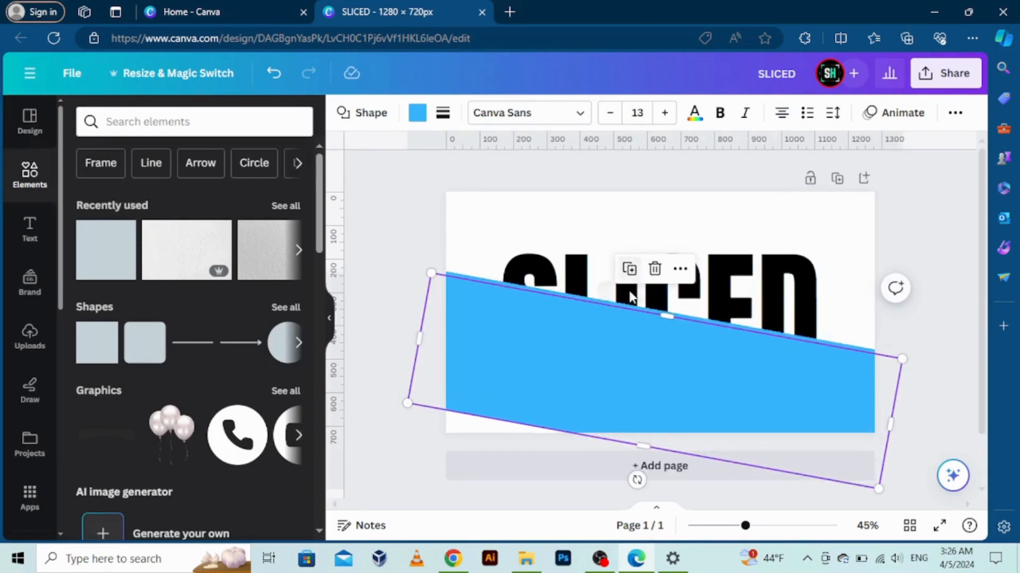
{"action": "left_click_drag", "start_coordinate": [639, 387], "coordinate": [669, 254]}
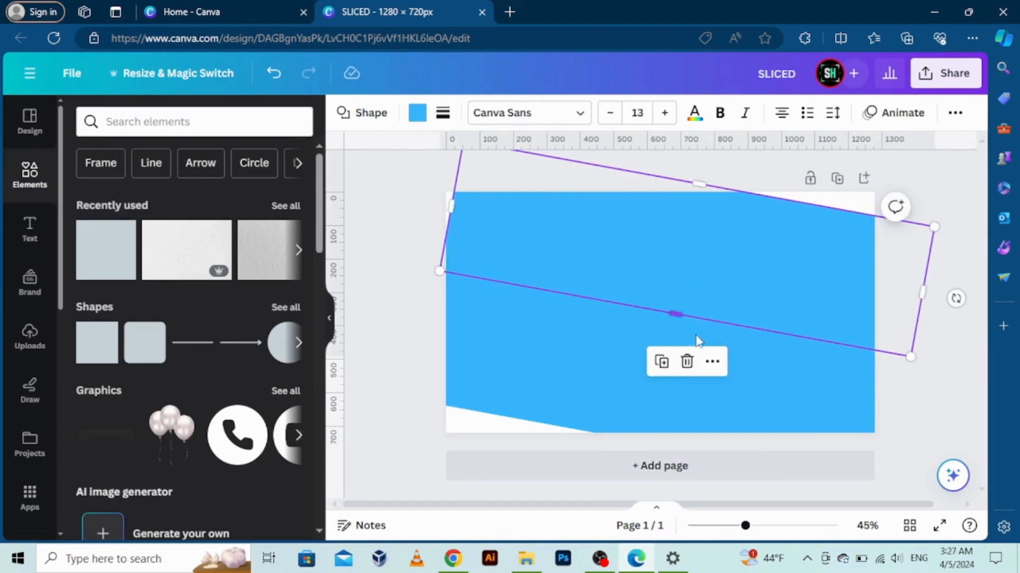
{"action": "left_click", "coordinate": [687, 362]}
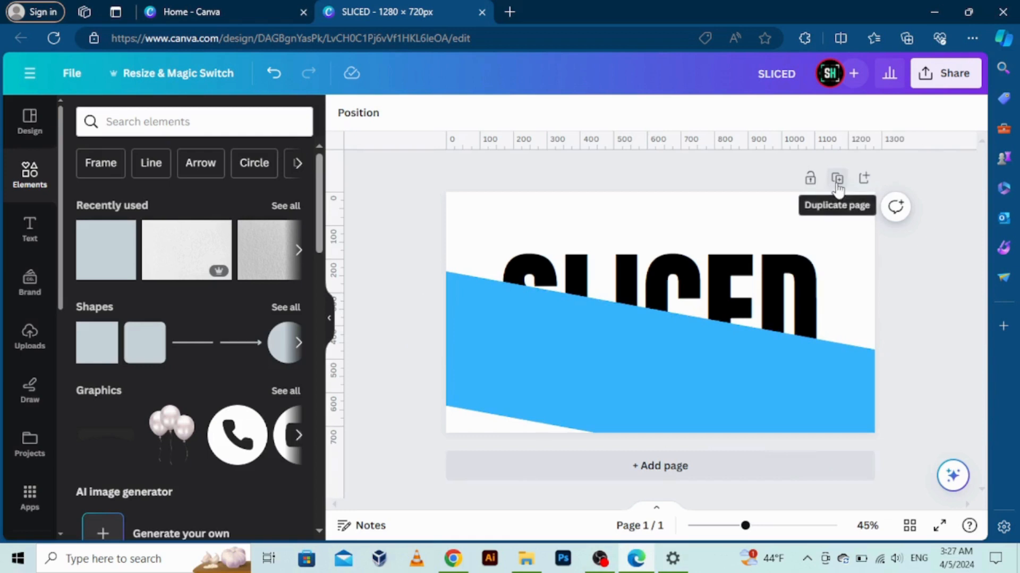
- Duplicate the page, place a copy of the band over the upper part of SLICED on page 2, and delete the lower band
{"action": "left_click", "coordinate": [837, 184]}
{"action": "left_click", "coordinate": [677, 386]}
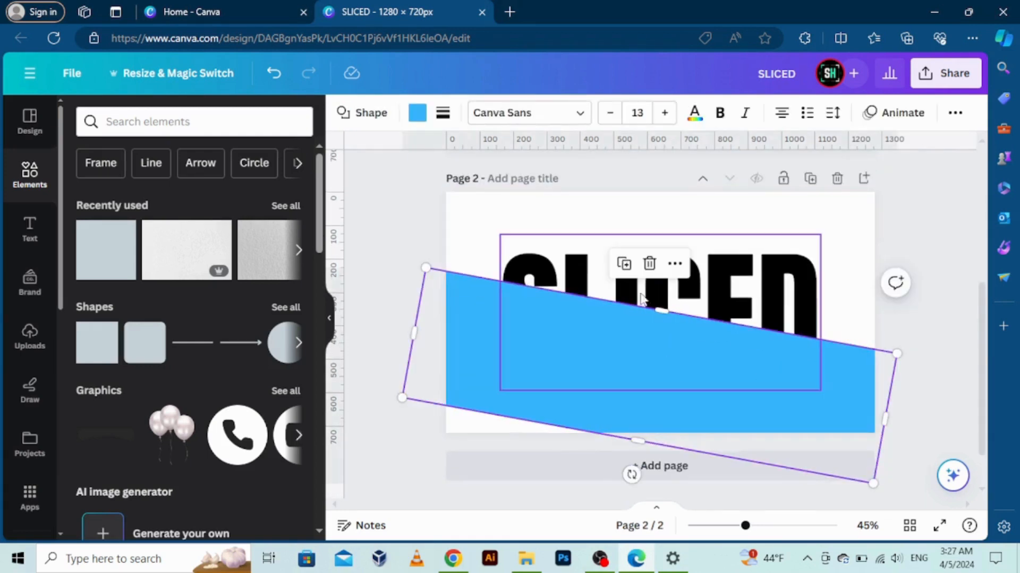
{"action": "left_click_drag", "start_coordinate": [635, 381], "coordinate": [664, 257]}
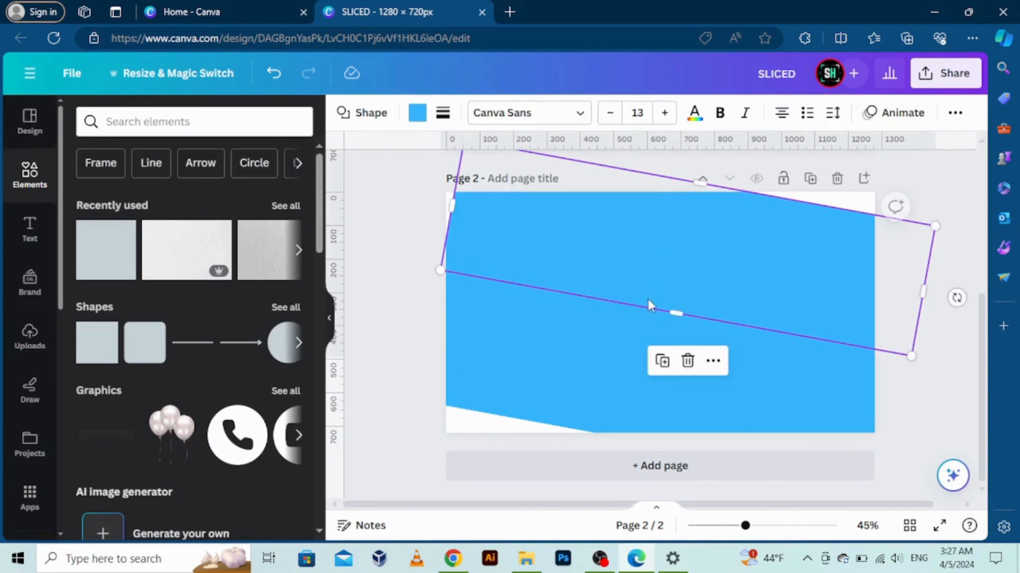
{"action": "left_click", "coordinate": [637, 407]}
{"action": "left_click", "coordinate": [649, 265]}
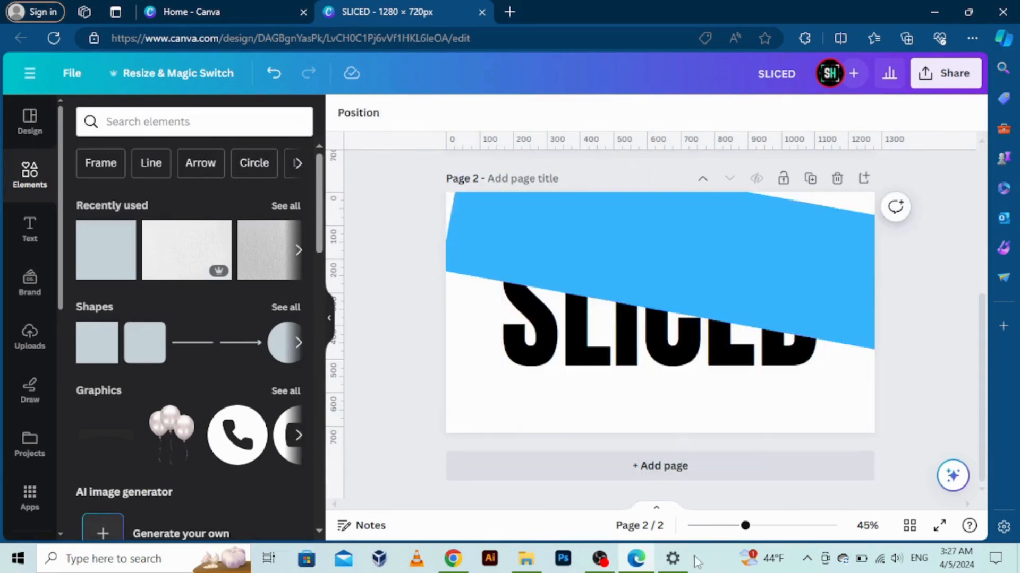
- Fill the diagonal bands on page 2 and page 1 with white to match the page background
{"action": "left_click_drag", "start_coordinate": [734, 533], "coordinate": [718, 536]}
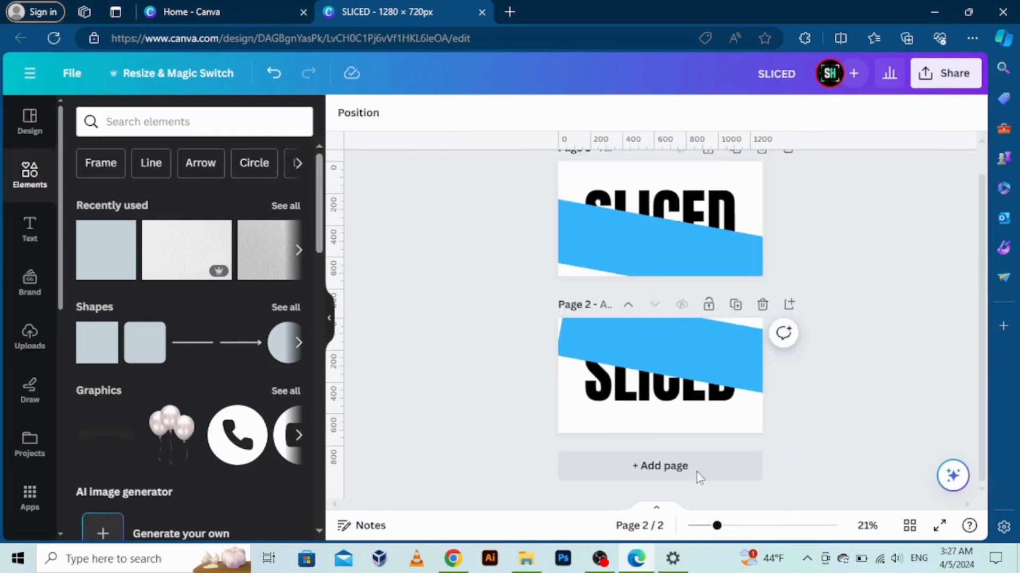
{"action": "left_click", "coordinate": [645, 252]}
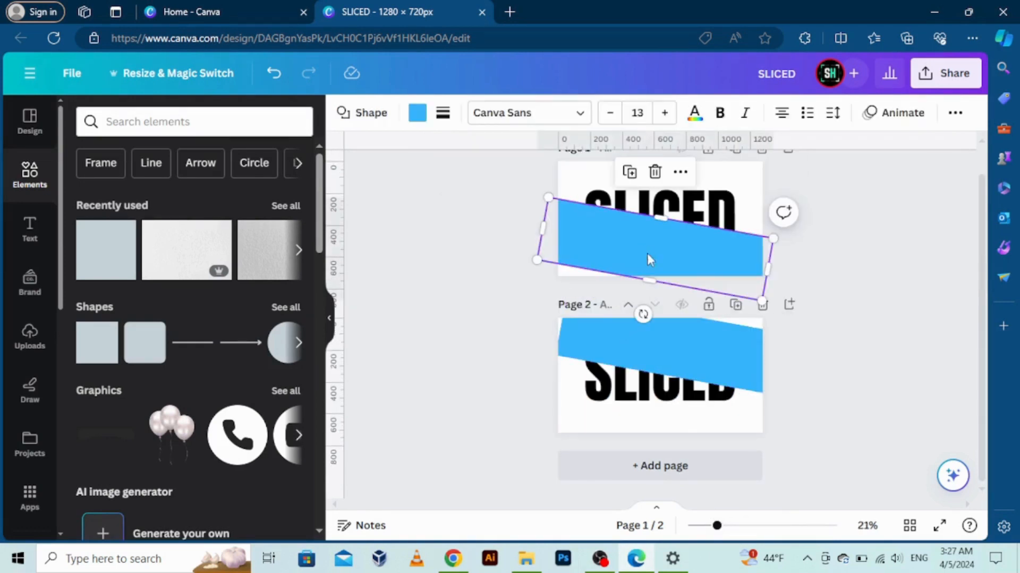
{"action": "left_click", "coordinate": [674, 333]}
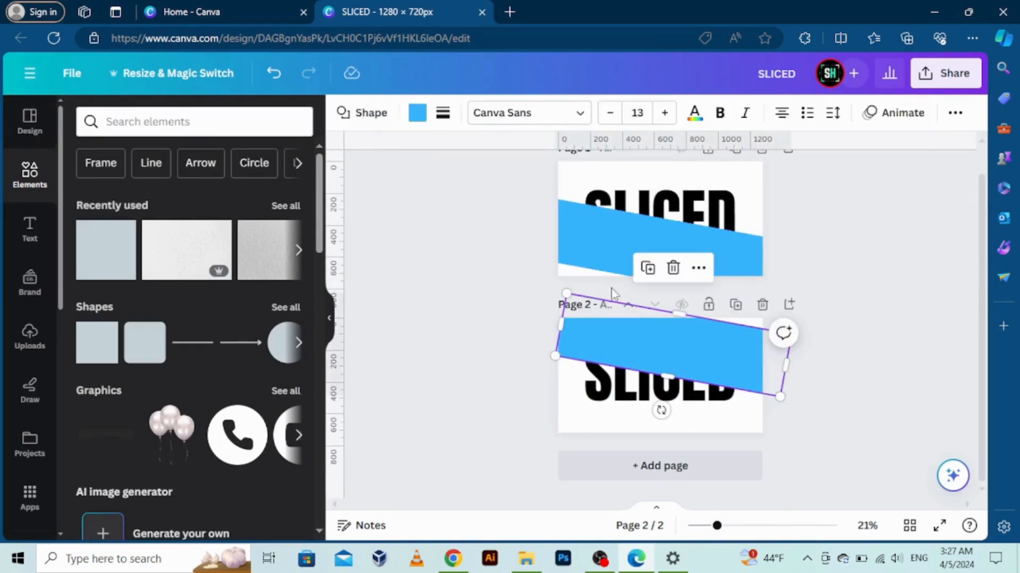
{"action": "left_click", "coordinate": [417, 113]}
{"action": "left_click", "coordinate": [262, 208]}
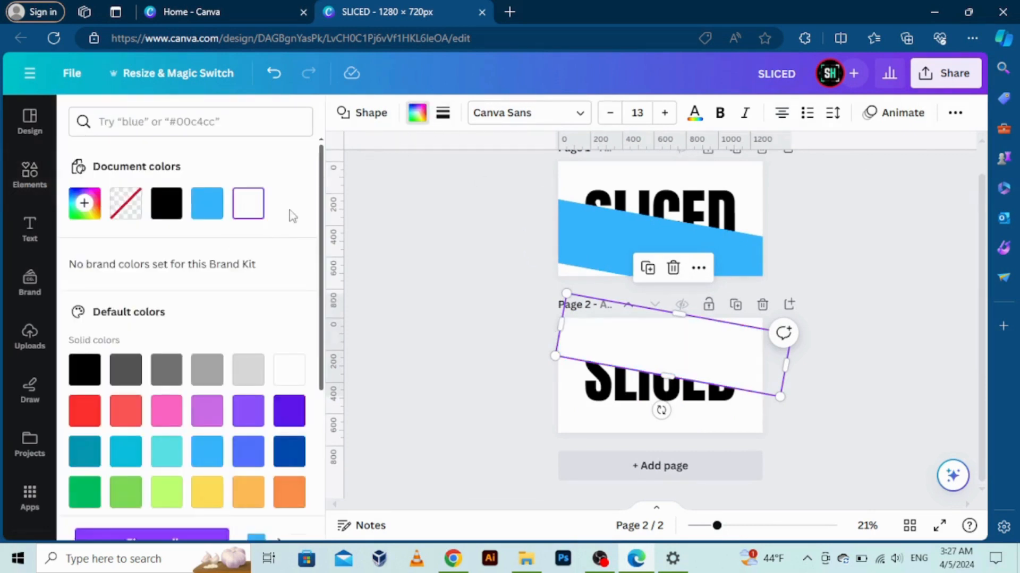
{"action": "left_click", "coordinate": [577, 236]}
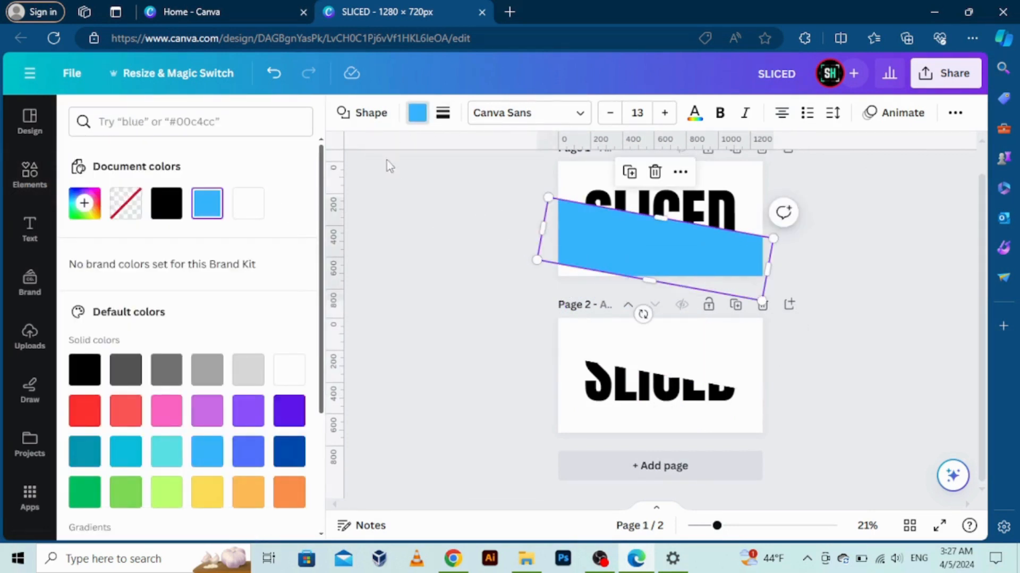
{"action": "left_click", "coordinate": [419, 115]}
{"action": "left_click", "coordinate": [249, 205]}
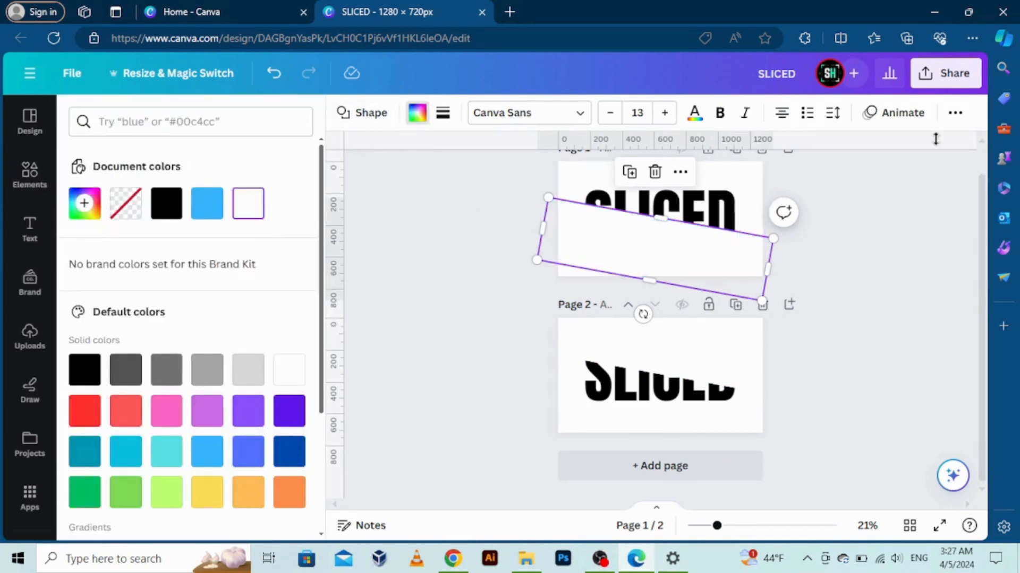
- Download only page 1 of the design as a PNG image
{"action": "left_click", "coordinate": [926, 90]}
{"action": "left_click", "coordinate": [736, 450]}
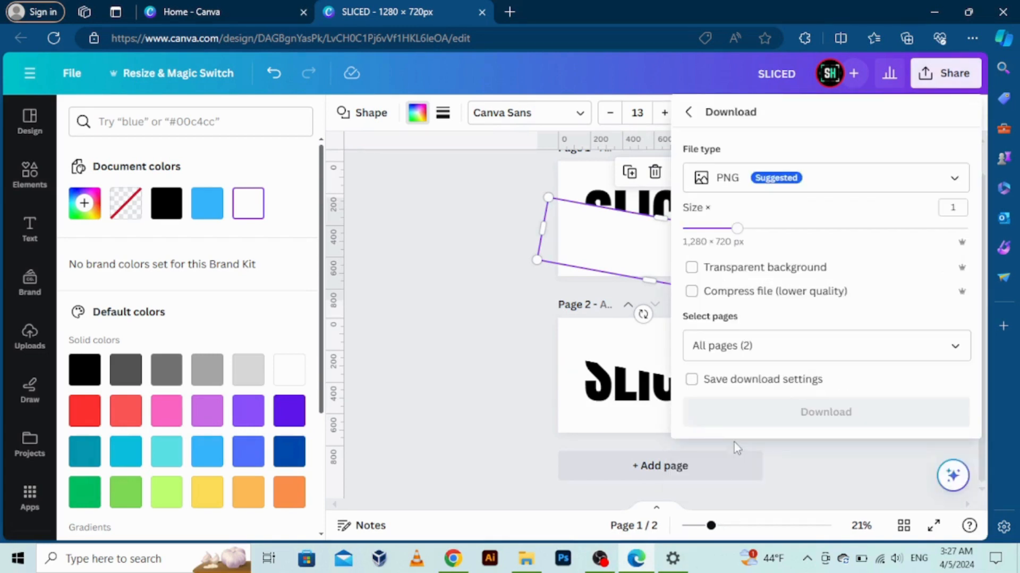
{"action": "left_click", "coordinate": [852, 357]}
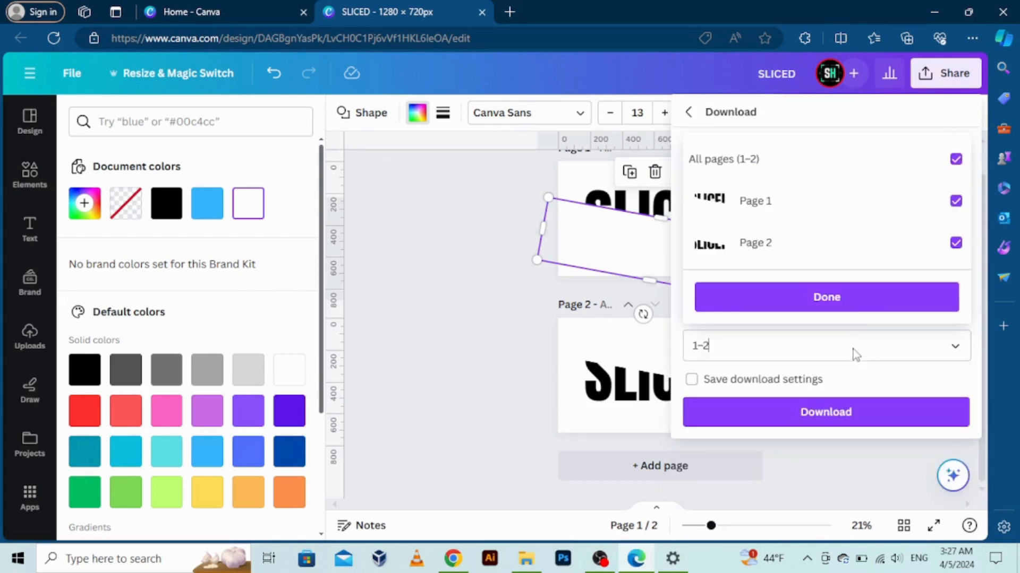
{"action": "left_click", "coordinate": [820, 245]}
{"action": "left_click", "coordinate": [858, 409]}
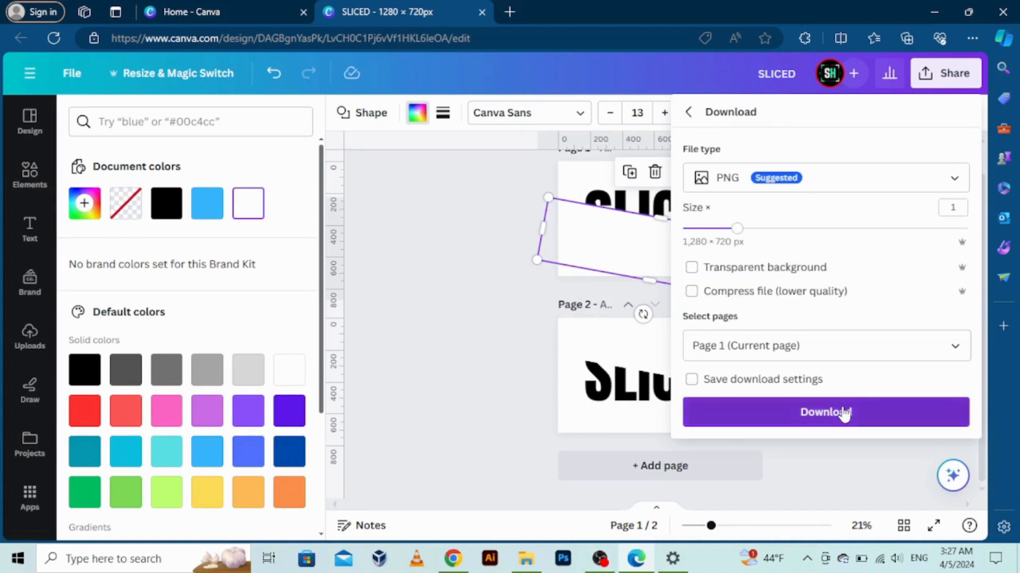
{"action": "left_click", "coordinate": [843, 413]}
- Download only page 2 of the design as a PNG image
{"action": "left_click", "coordinate": [946, 74]}
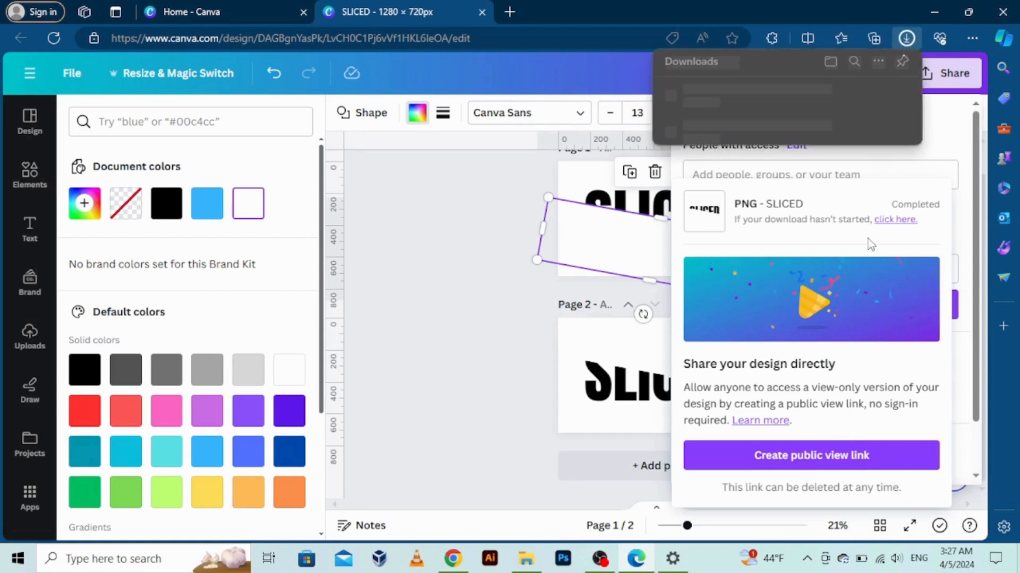
{"action": "left_click", "coordinate": [954, 88]}
{"action": "left_click", "coordinate": [949, 88]}
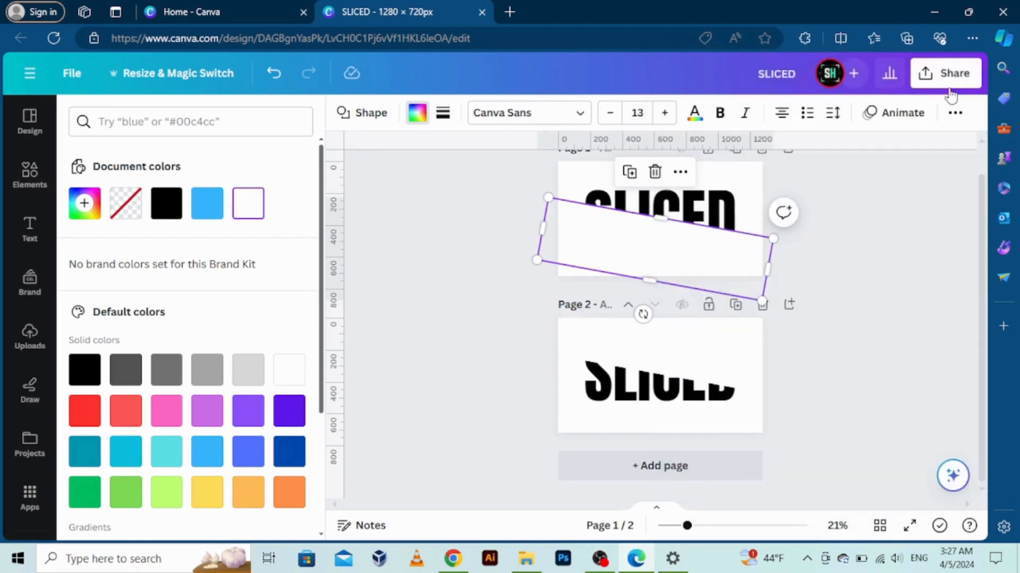
{"action": "left_click", "coordinate": [949, 85]}
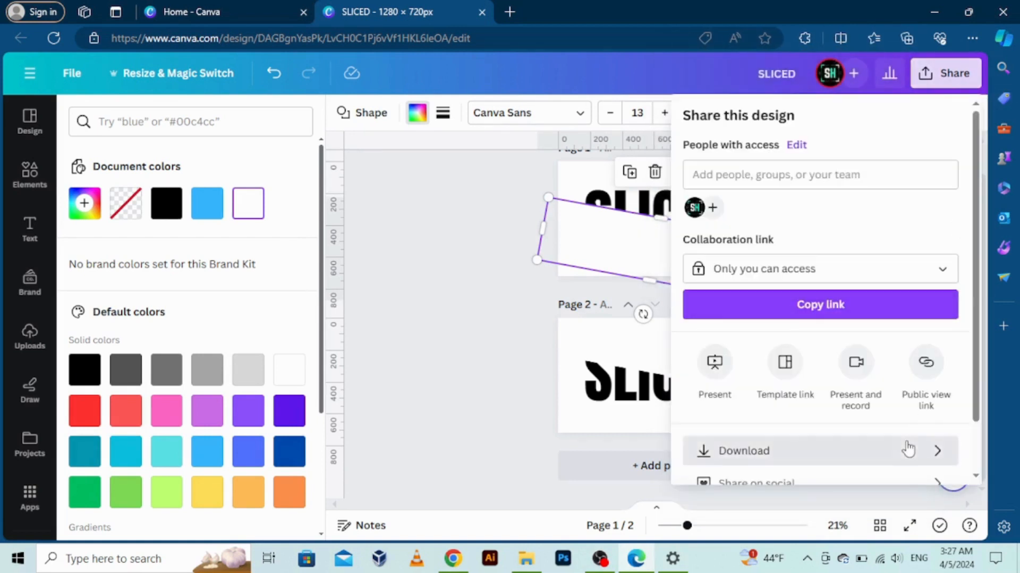
{"action": "left_click", "coordinate": [892, 448]}
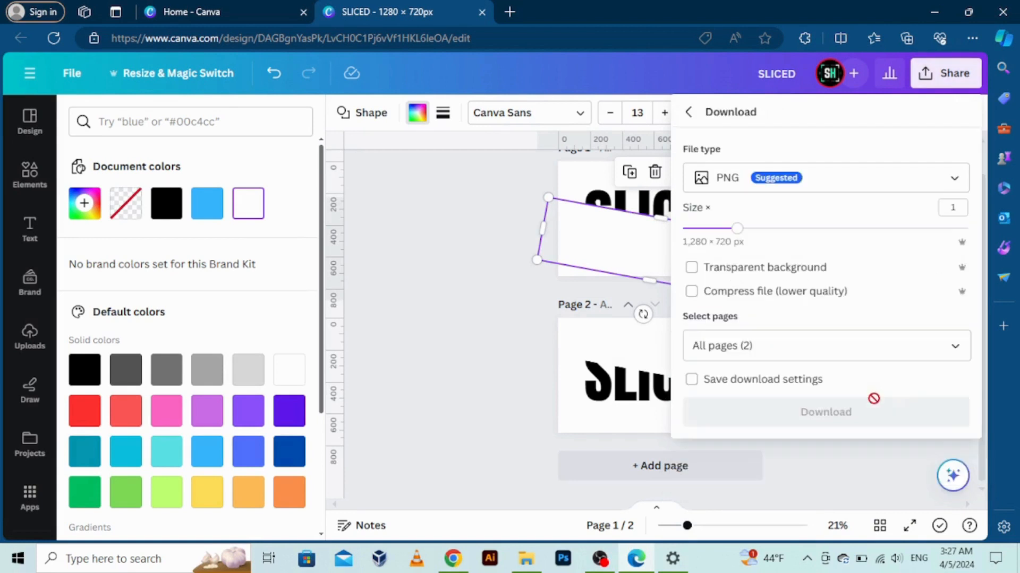
{"action": "left_click", "coordinate": [911, 336]}
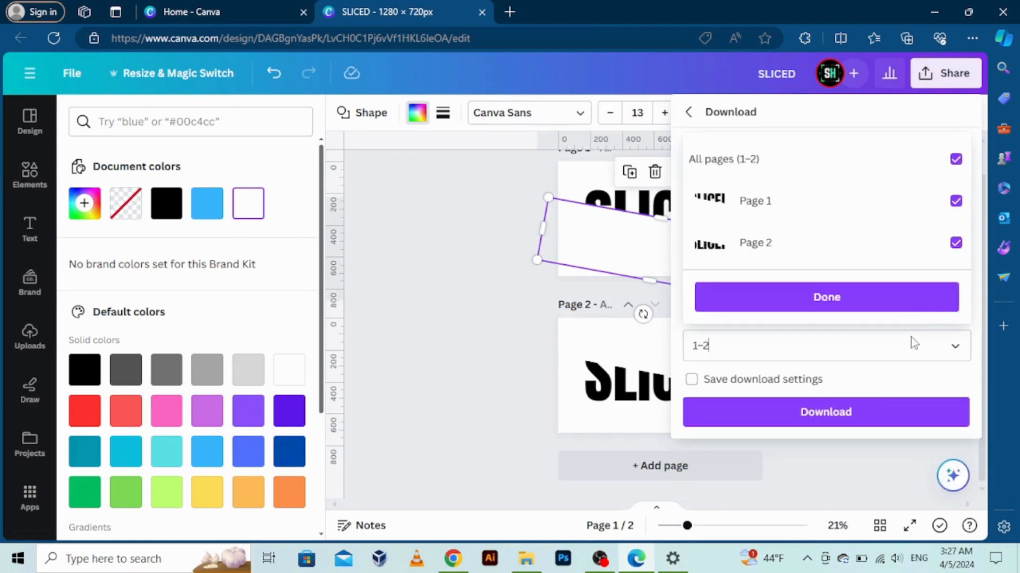
{"action": "left_click", "coordinate": [897, 231]}
{"action": "left_click", "coordinate": [901, 299]}
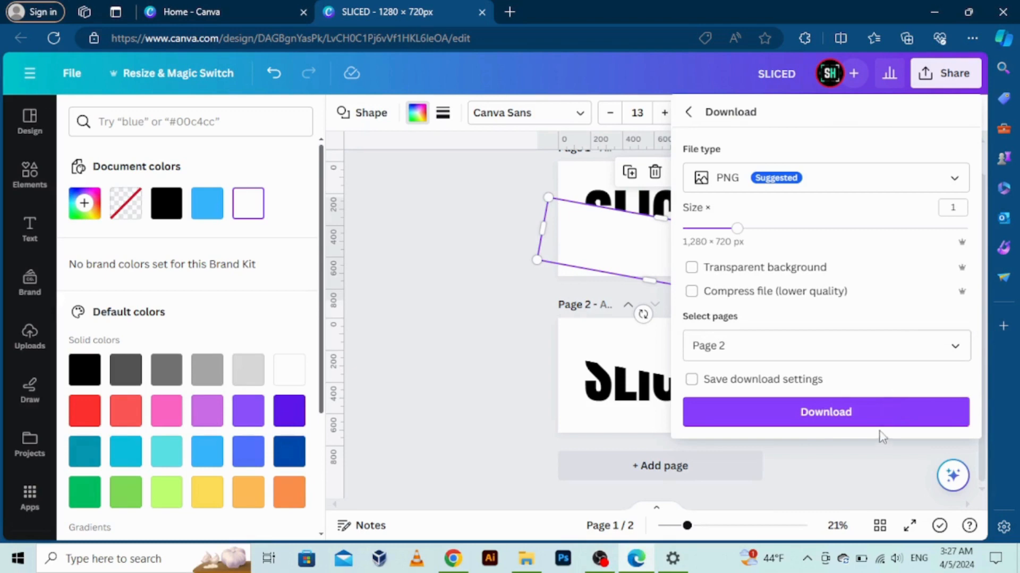
{"action": "left_click", "coordinate": [865, 423]}
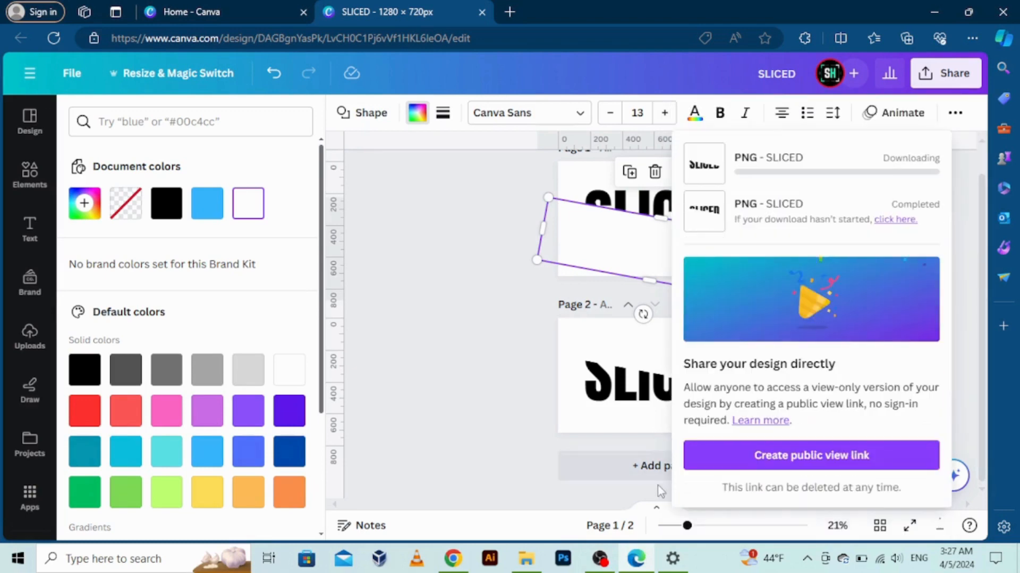
- Upload the downloaded SLICED (2) and SLICED (3) PNG files from the D:\ folder into the design's uploads
{"action": "left_click", "coordinate": [517, 562]}
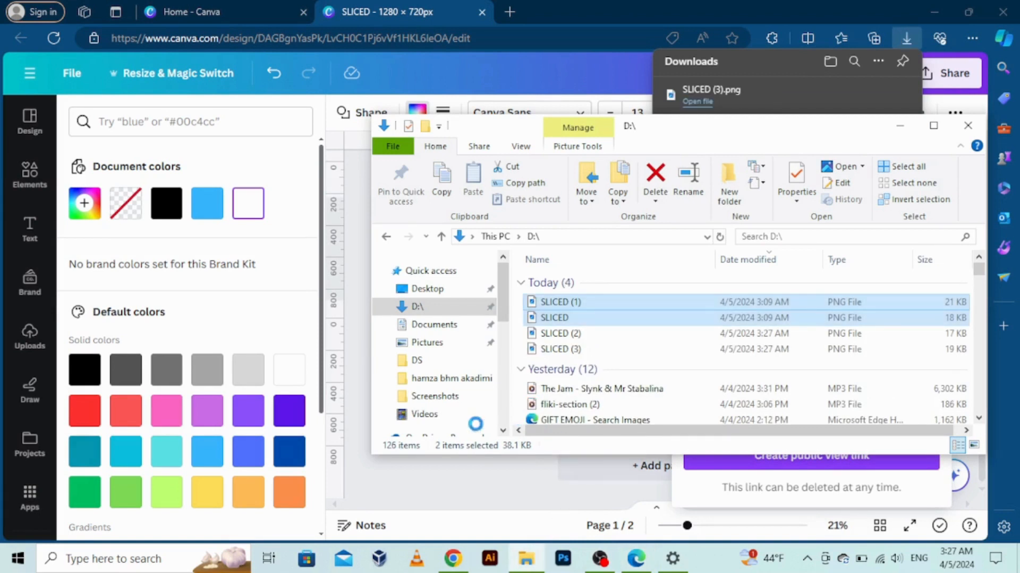
{"action": "left_click", "coordinate": [424, 307]}
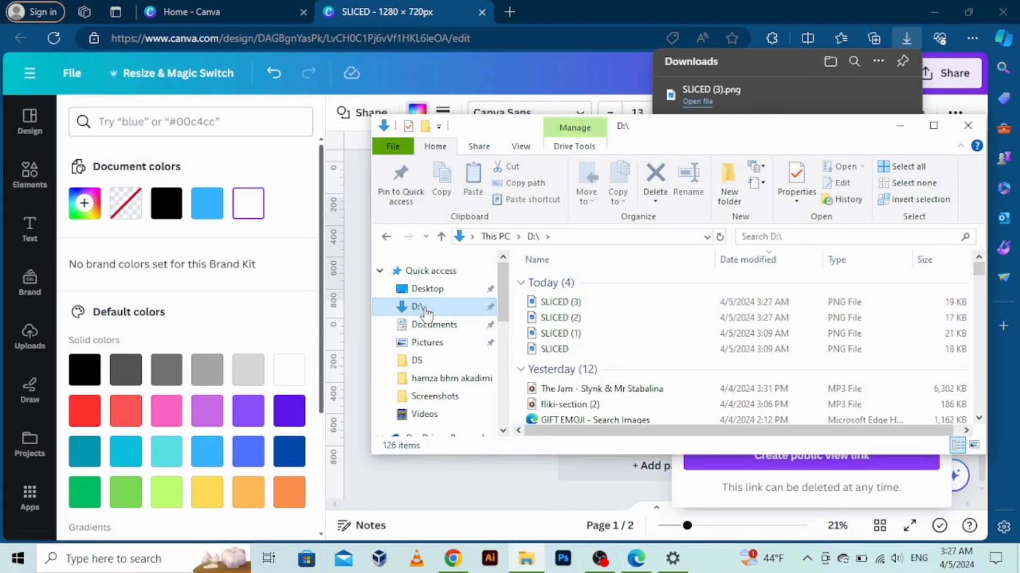
{"action": "left_click", "coordinate": [628, 307]}
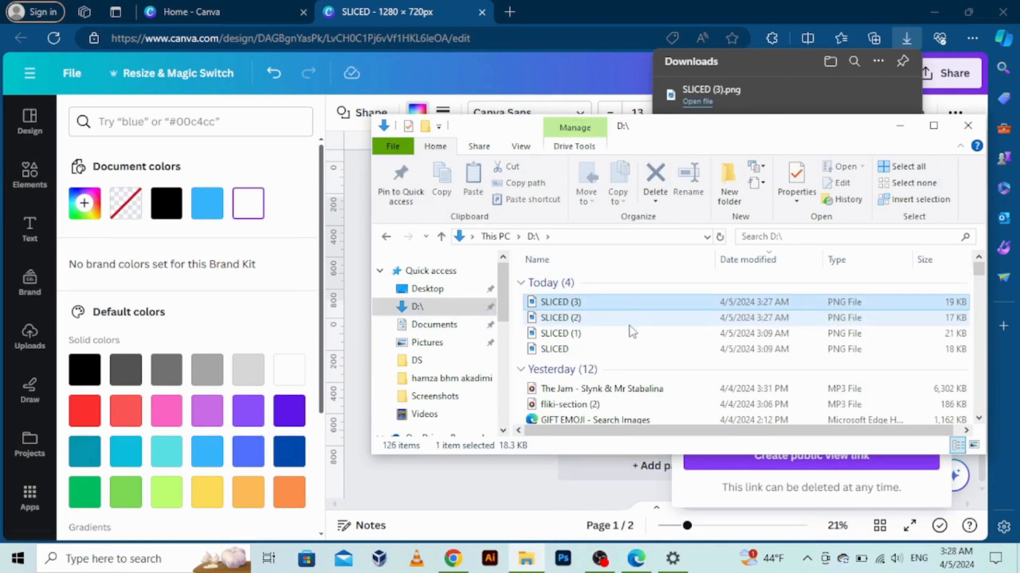
{"action": "left_click", "coordinate": [630, 321], "text": "shift"}
{"action": "left_click_drag", "start_coordinate": [656, 316], "coordinate": [285, 291]}
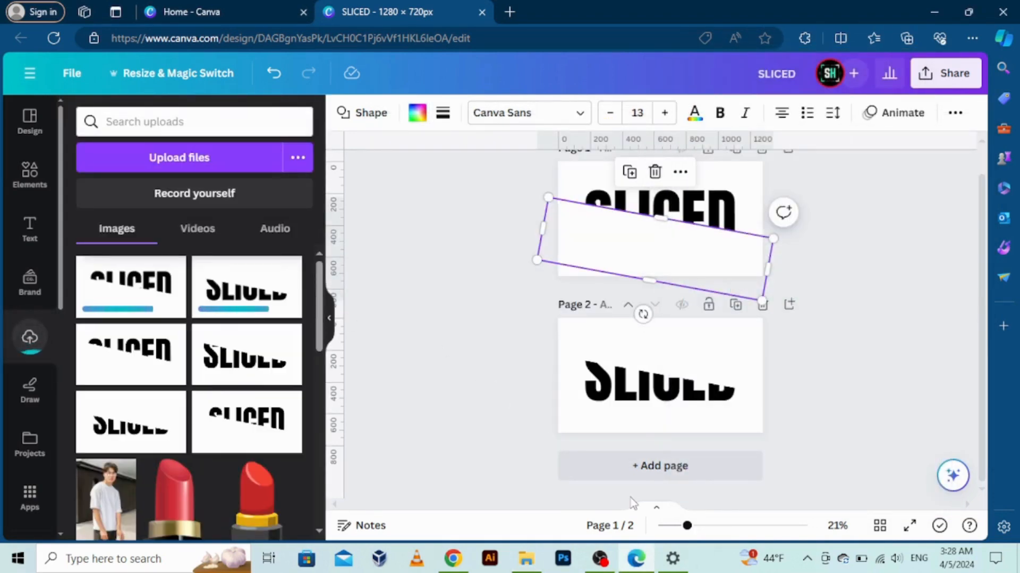
- Add a third page and place both newly uploaded SLICED halves on it, the upper half above and to the right of the lower half
{"action": "left_click", "coordinate": [637, 464]}
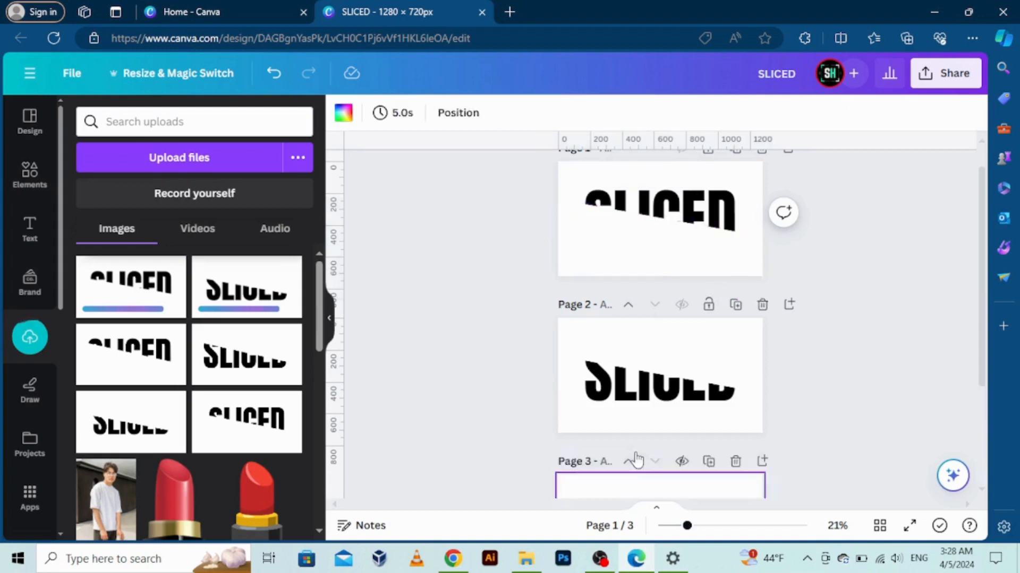
{"action": "left_click", "coordinate": [133, 302]}
{"action": "left_click", "coordinate": [238, 301]}
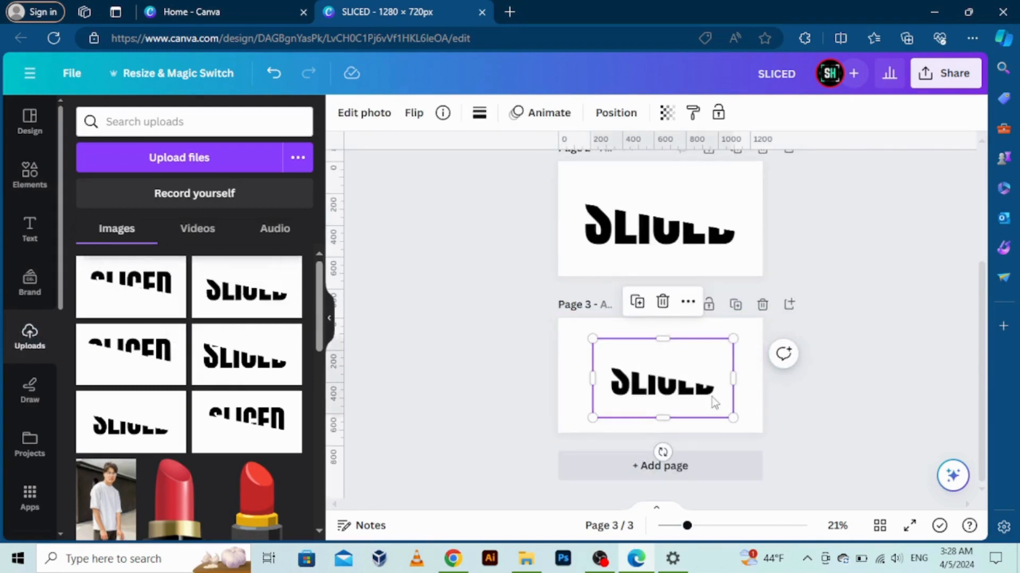
{"action": "left_click_drag", "start_coordinate": [666, 378], "coordinate": [634, 404]}
{"action": "left_click_drag", "start_coordinate": [722, 369], "coordinate": [735, 354]}
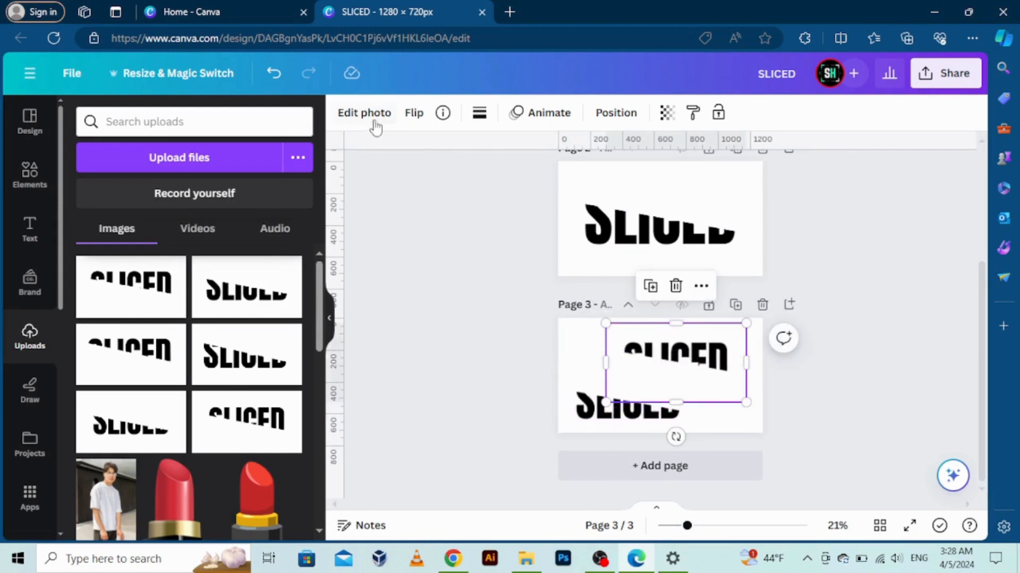
- Remove the background from both SLICED half images on page 3 with BG Remover
{"action": "left_click", "coordinate": [131, 196]}
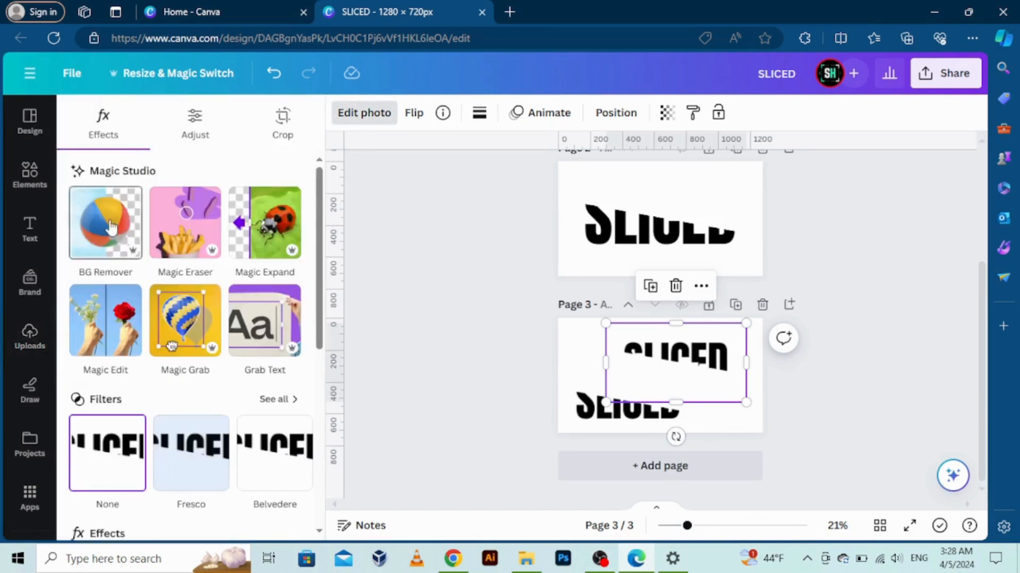
{"action": "left_click", "coordinate": [581, 404]}
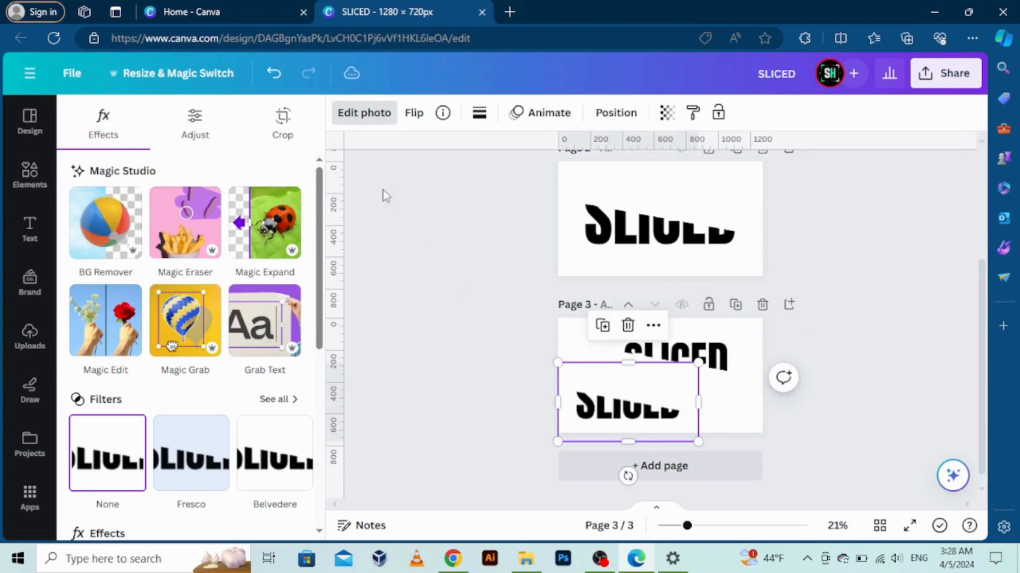
{"action": "left_click", "coordinate": [104, 239]}
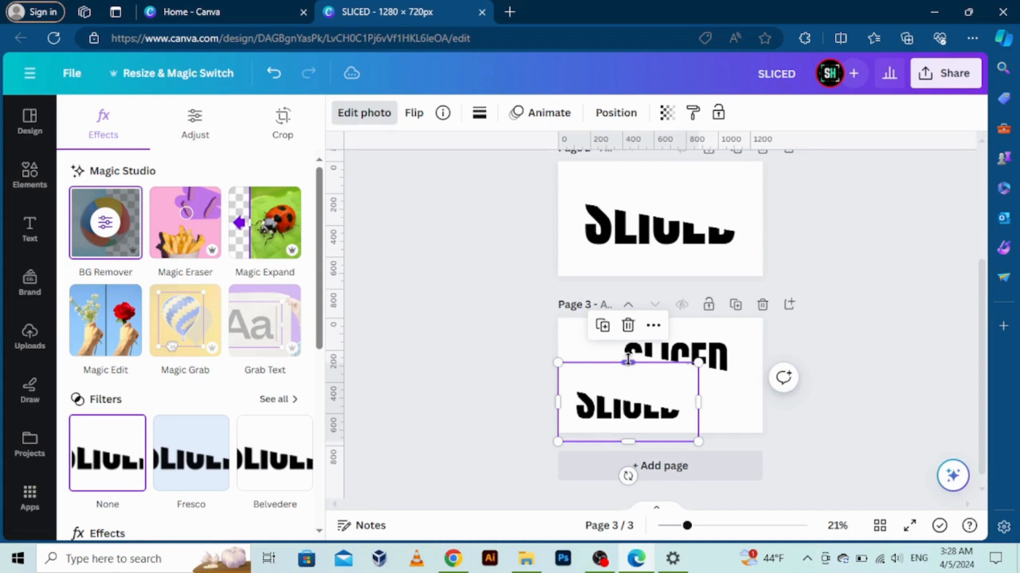
- Crop the empty areas above and below the lower SLICED half and below the upper half on page 3
{"action": "left_click_drag", "start_coordinate": [628, 363], "coordinate": [628, 390]}
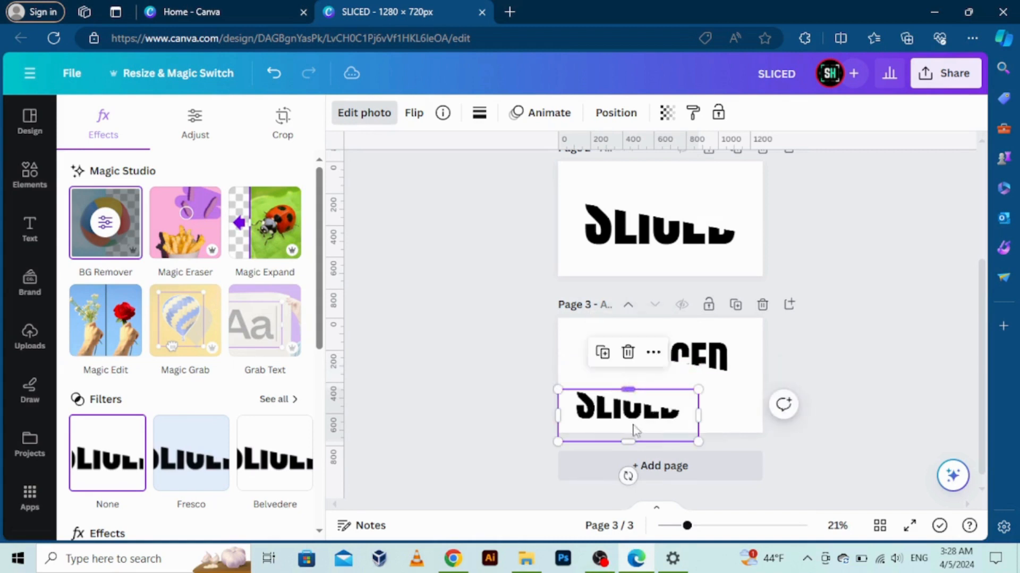
{"action": "left_click_drag", "start_coordinate": [633, 435], "coordinate": [634, 421]}
{"action": "left_click", "coordinate": [686, 368]}
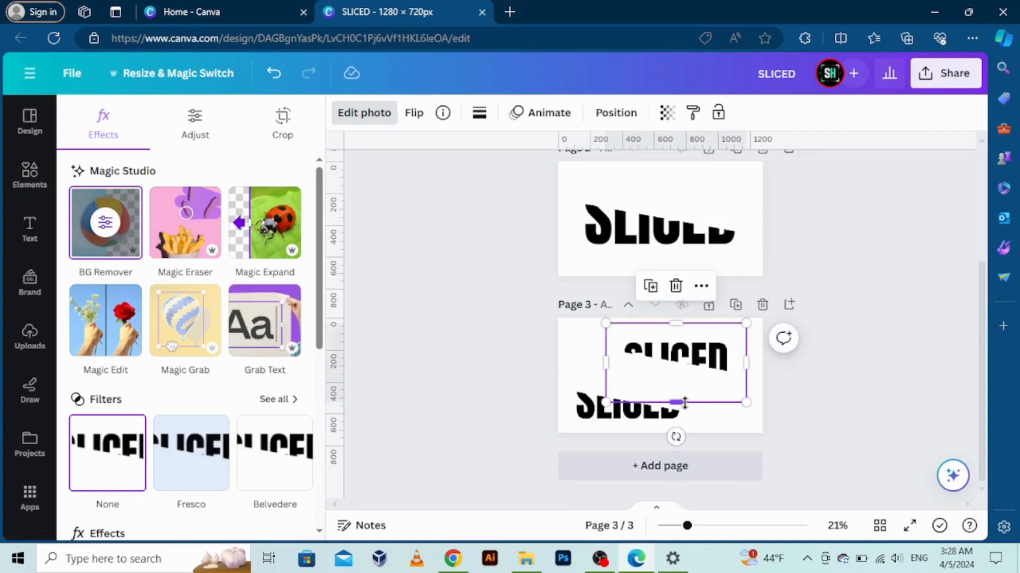
{"action": "left_click_drag", "start_coordinate": [687, 393], "coordinate": [689, 375]}
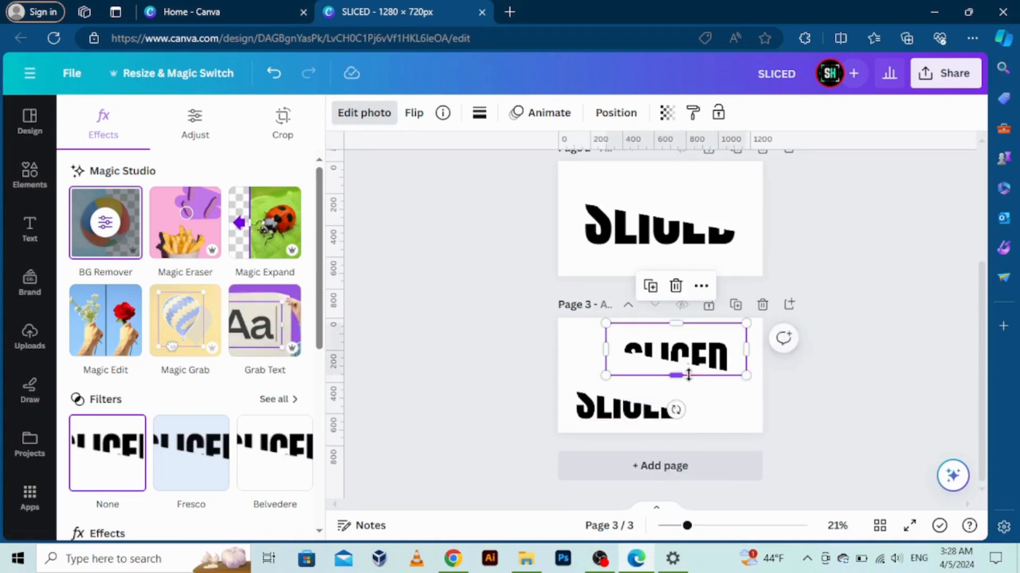
- Join the two halves near the centre of page 3, nudging the lower half up until they form a complete SLICED word
{"action": "left_click_drag", "start_coordinate": [683, 319], "coordinate": [668, 372]}
{"action": "left_click_drag", "start_coordinate": [624, 413], "coordinate": [653, 374]}
{"action": "scroll", "coordinate": [693, 446], "scroll_direction": "up", "scroll_amount": 5, "text": "ctrl"}
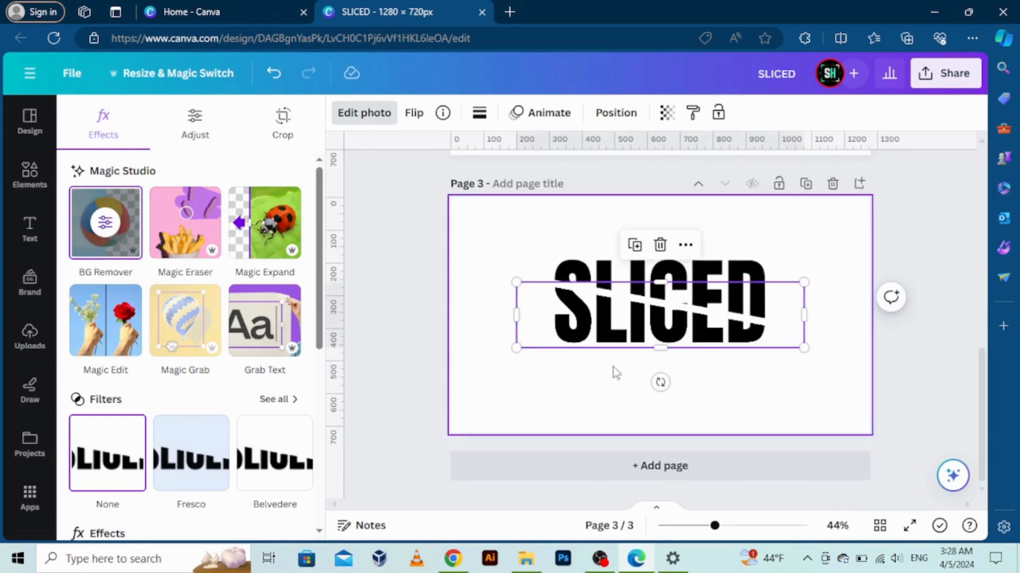
{"action": "left_click_drag", "start_coordinate": [679, 317], "coordinate": [678, 314]}
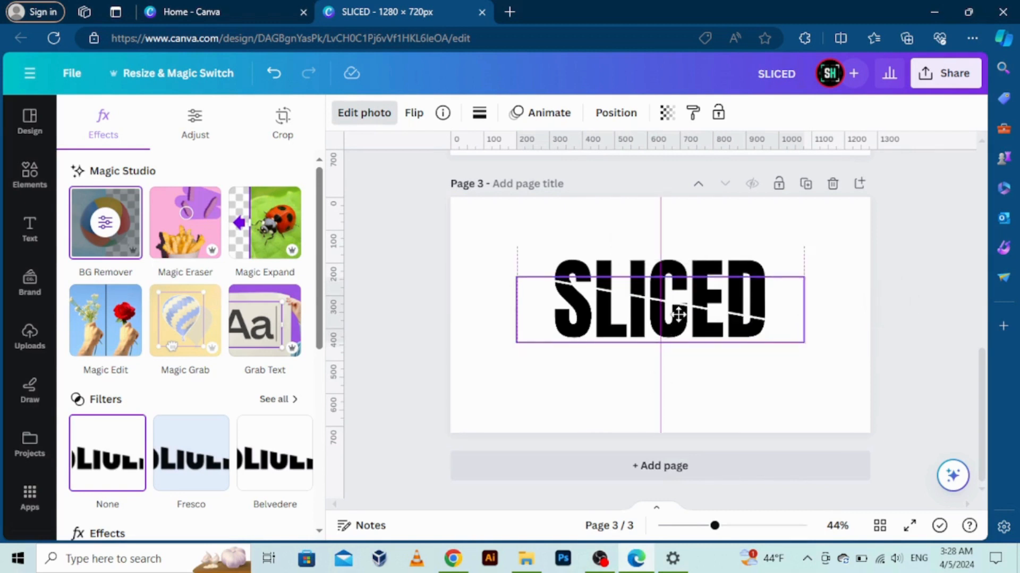
{"action": "key", "text": "Up"}
{"action": "key", "text": "Up"}
{"action": "key", "text": "Up"}
{"action": "key", "text": "Up"}
{"action": "key", "text": "Up"}
{"action": "key", "text": "Up"}
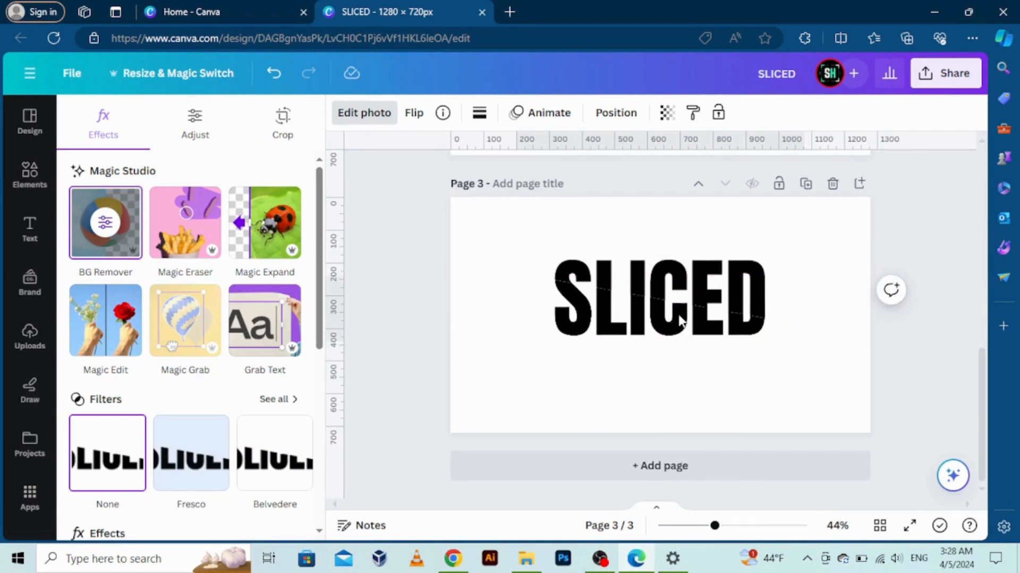
- Enlarge both SLICED halves together and centre them on page 3
{"action": "left_click", "coordinate": [663, 320]}
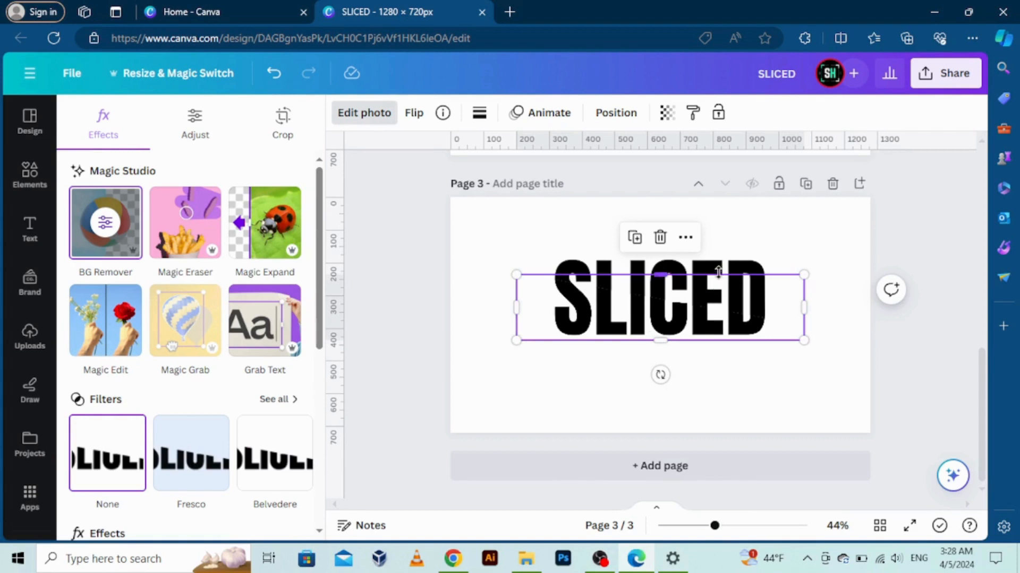
{"action": "left_click", "coordinate": [737, 269], "text": "shift"}
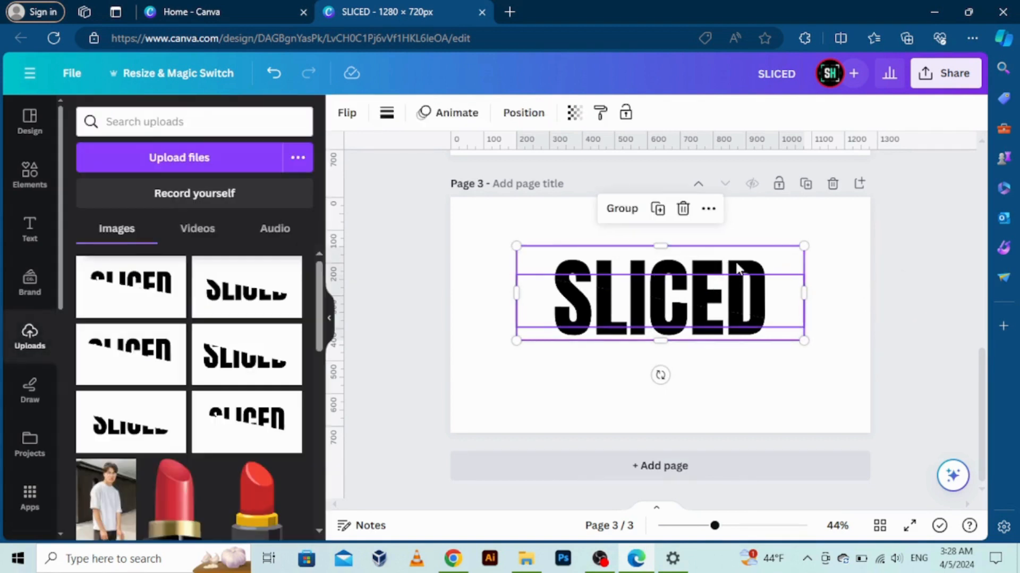
{"action": "left_click_drag", "start_coordinate": [516, 340], "coordinate": [464, 357]}
{"action": "left_click_drag", "start_coordinate": [632, 327], "coordinate": [657, 335]}
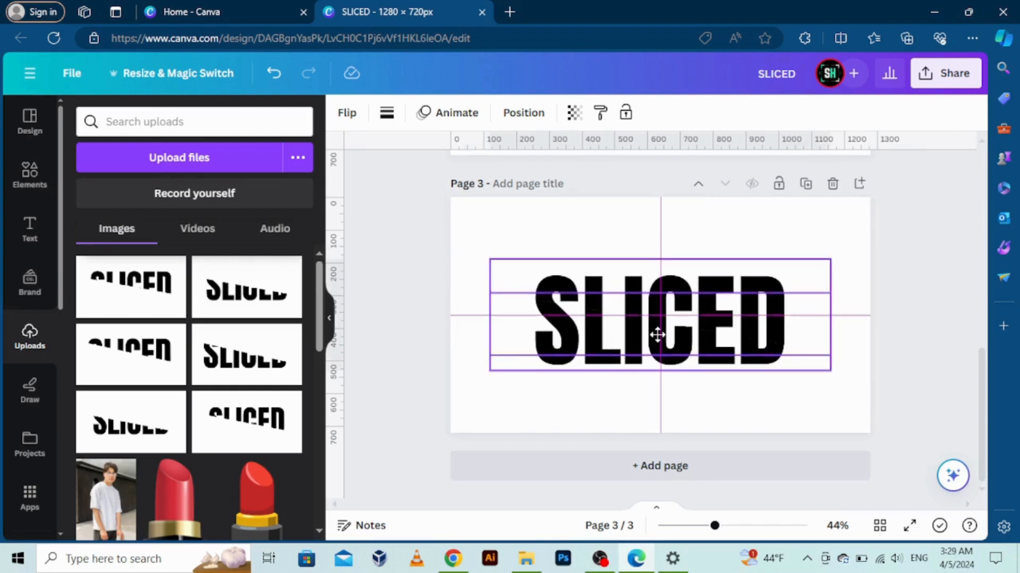
{"action": "left_click", "coordinate": [900, 318]}
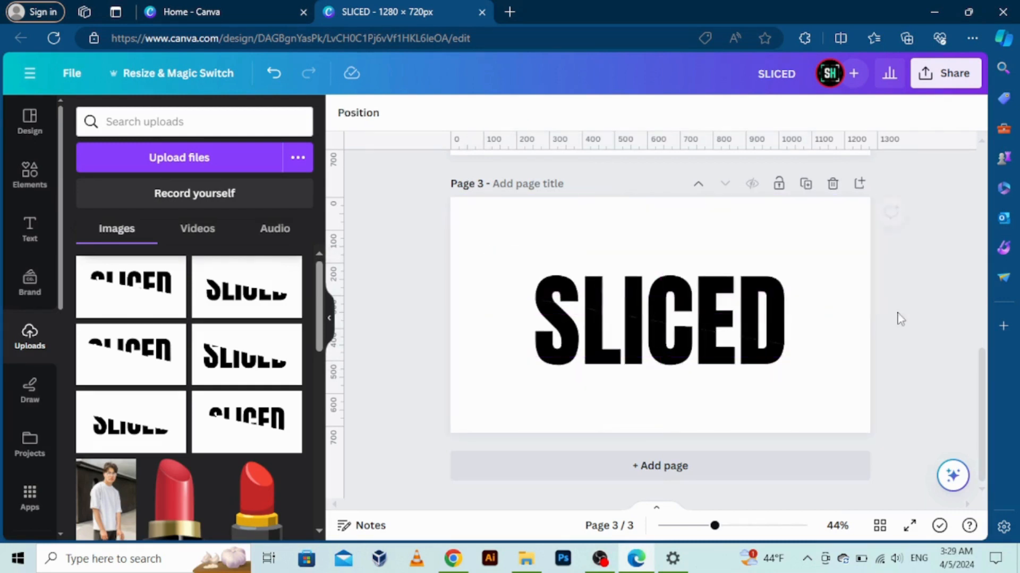
- Nudge the upper half of SLICED up to open a thin diagonal gap between the two halves
{"action": "left_click", "coordinate": [700, 295]}
{"action": "key", "text": "Up"}
{"action": "key", "text": "Up"}
{"action": "key", "text": "Up"}
{"action": "key", "text": "Up"}
{"action": "key", "text": "Up"}
{"action": "key", "text": "Up"}
{"action": "key", "text": "Up"}
{"action": "key", "text": "Up"}
{"action": "key", "text": "Up"}
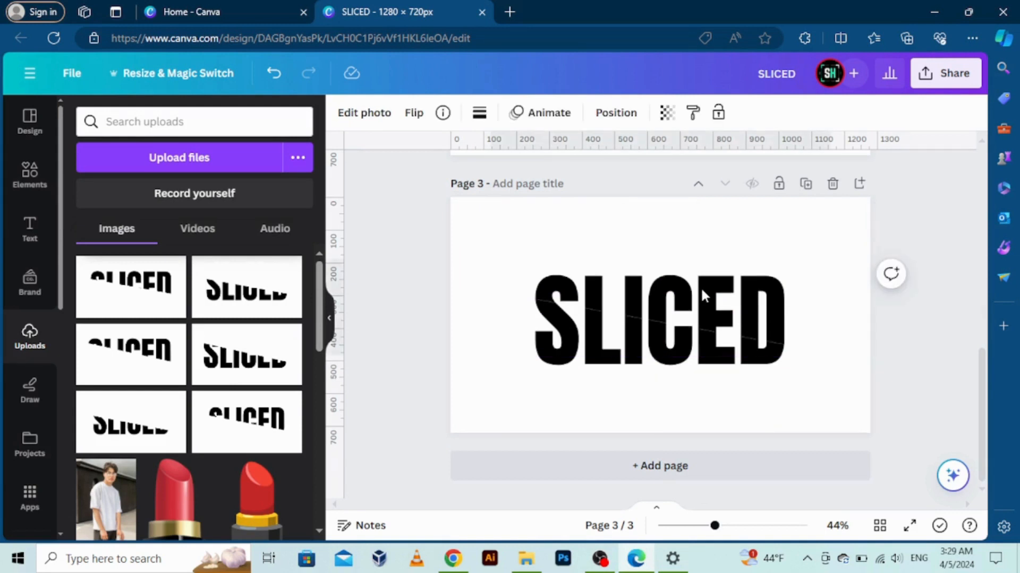
{"action": "key", "text": "Up"}
{"action": "key", "text": "Up"}
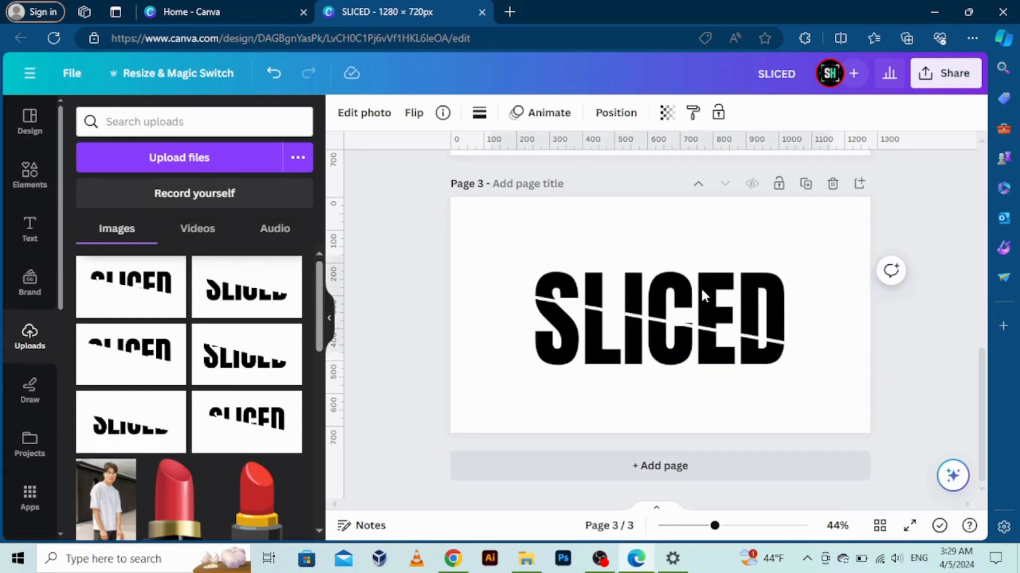
- Shift the upper half of SLICED slightly to the left of the lower half
{"action": "key", "text": "Left"}
{"action": "key", "text": "Left"}
{"action": "key", "text": "Left"}
{"action": "key", "text": "Left"}
{"action": "key", "text": "Left"}
{"action": "key", "text": "Left"}
{"action": "key", "text": "Left"}
{"action": "key", "text": "Left"}
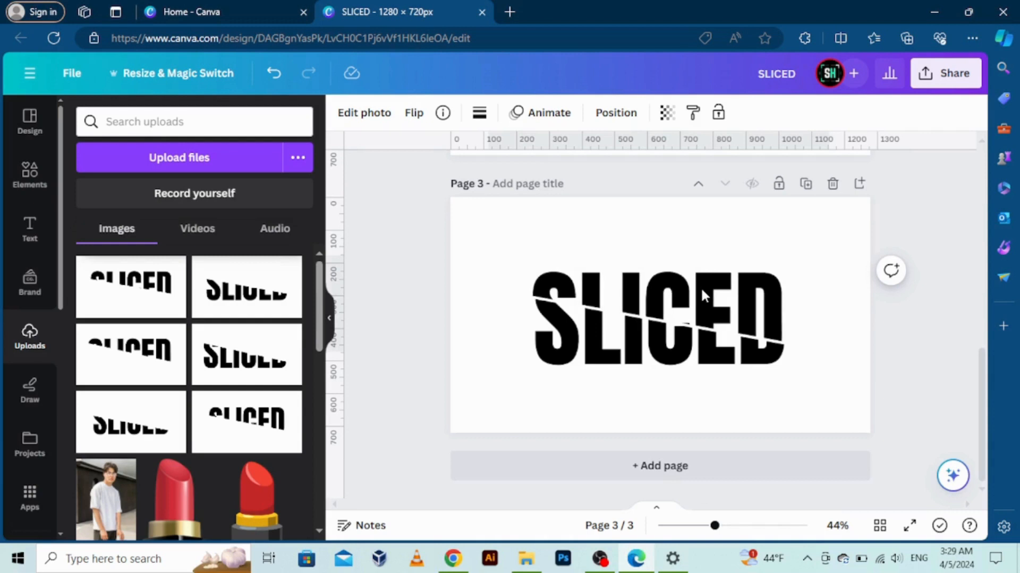
{"action": "key", "text": "Left"}
{"action": "key", "text": "Left"}
{"action": "key", "text": "Left"}
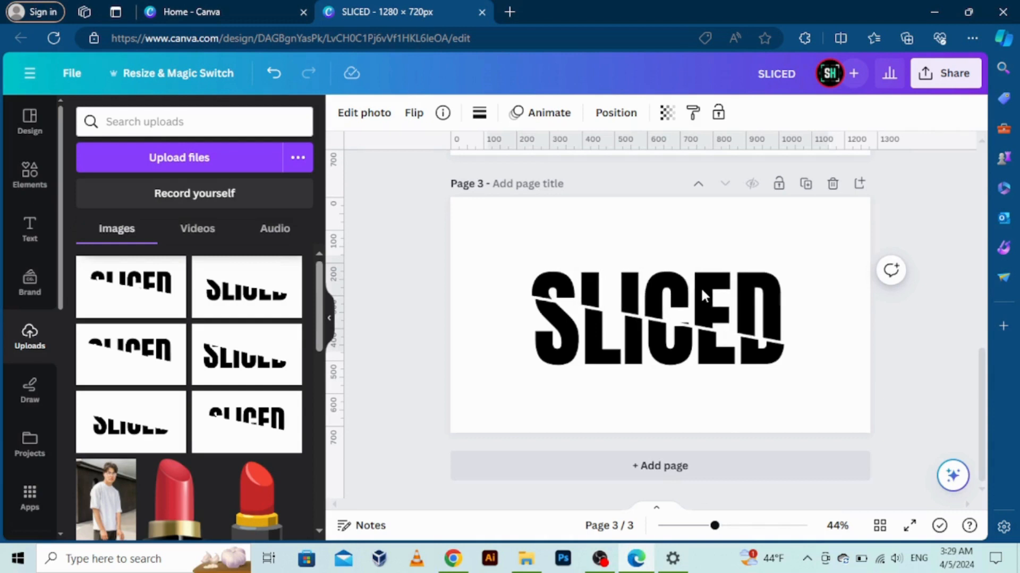
{"action": "key", "text": "Left"}
{"action": "key", "text": "Left"}
{"action": "key", "text": "Left"}
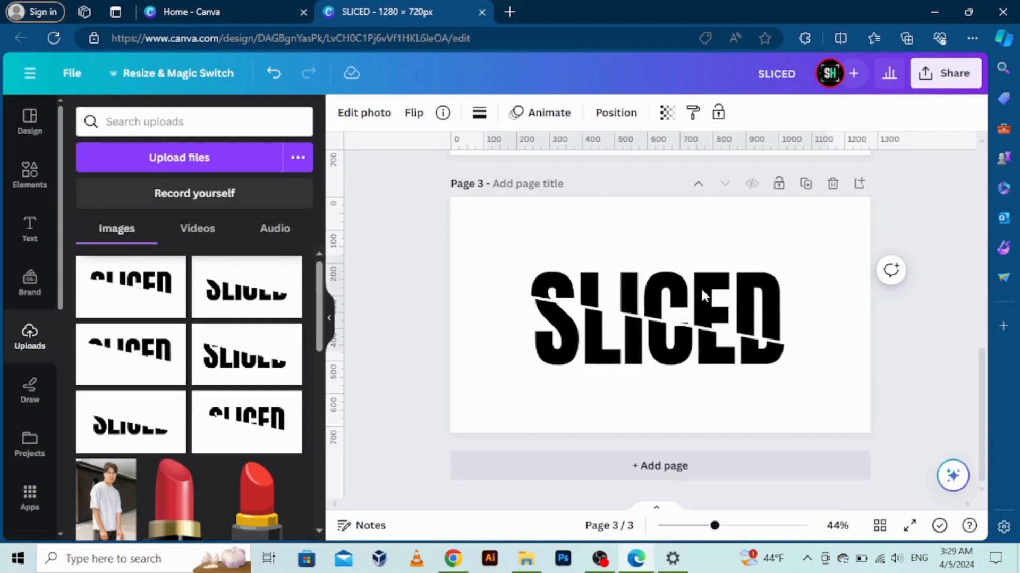
{"action": "key", "text": "Left"}
{"action": "key", "text": "Left"}
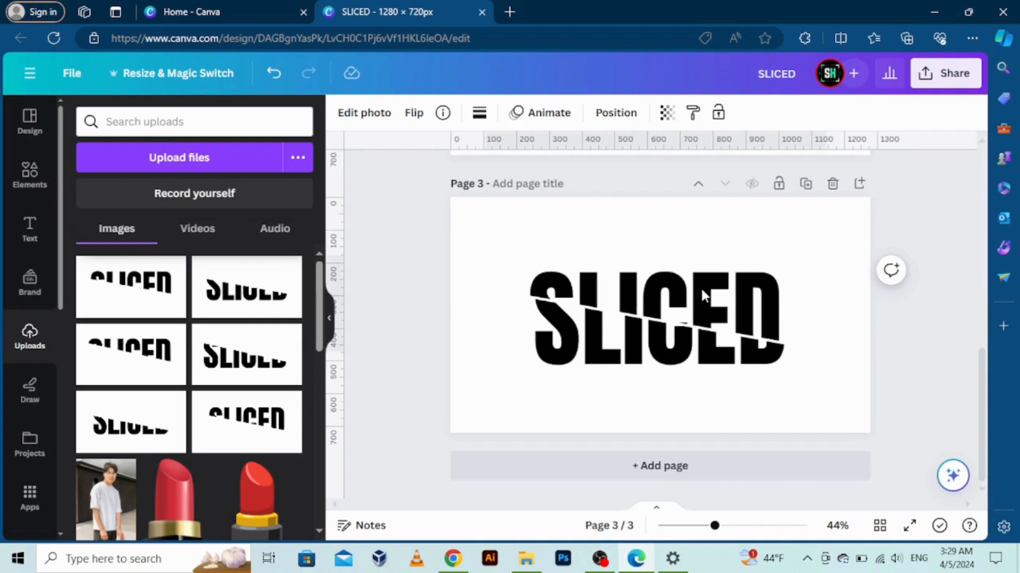
{"action": "key", "text": "Left"}
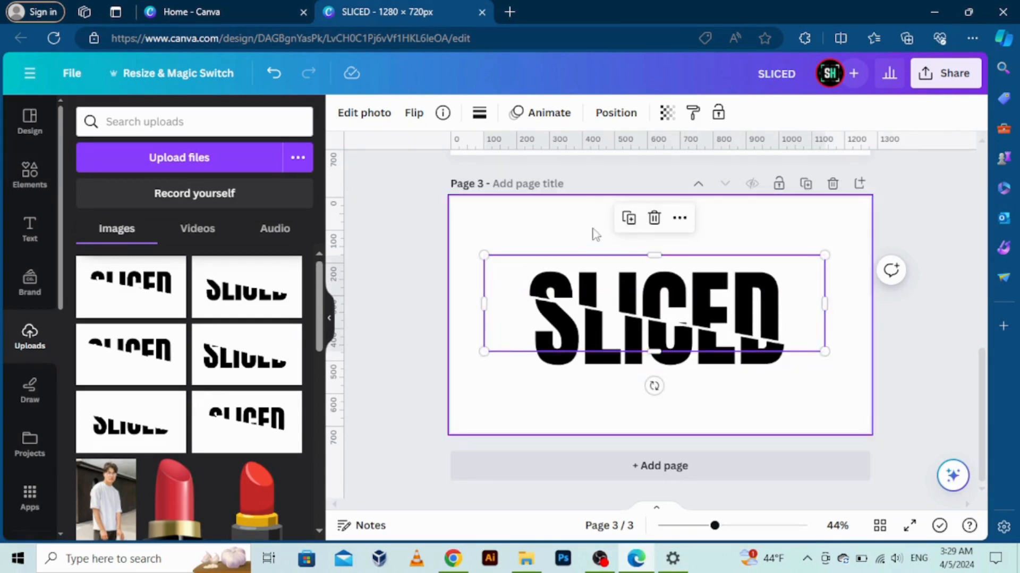
- Place a duplicate of the upper SLICED half clear of the word, above it, and give the copy a Glow shadow
{"action": "left_click", "coordinate": [629, 222]}
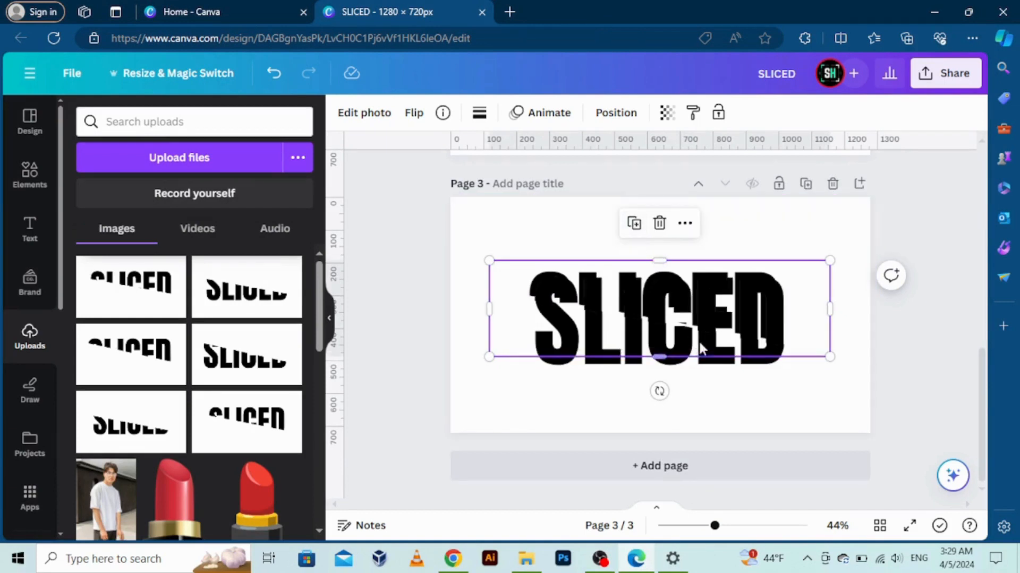
{"action": "left_click_drag", "start_coordinate": [699, 322], "coordinate": [745, 252]}
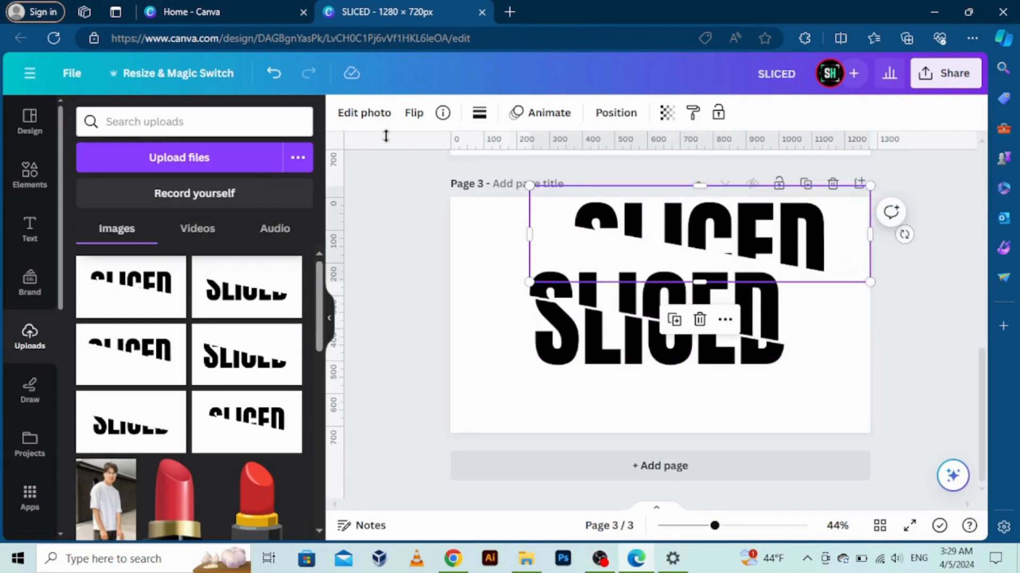
{"action": "left_click", "coordinate": [364, 113]}
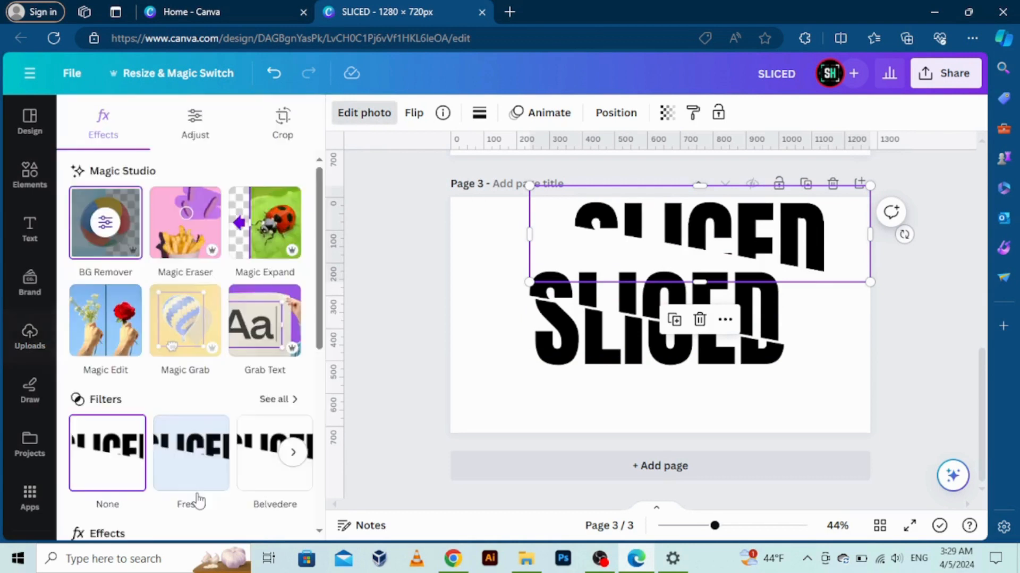
{"action": "scroll", "coordinate": [198, 500], "scroll_direction": "down", "scroll_amount": 2}
{"action": "left_click", "coordinate": [106, 465]}
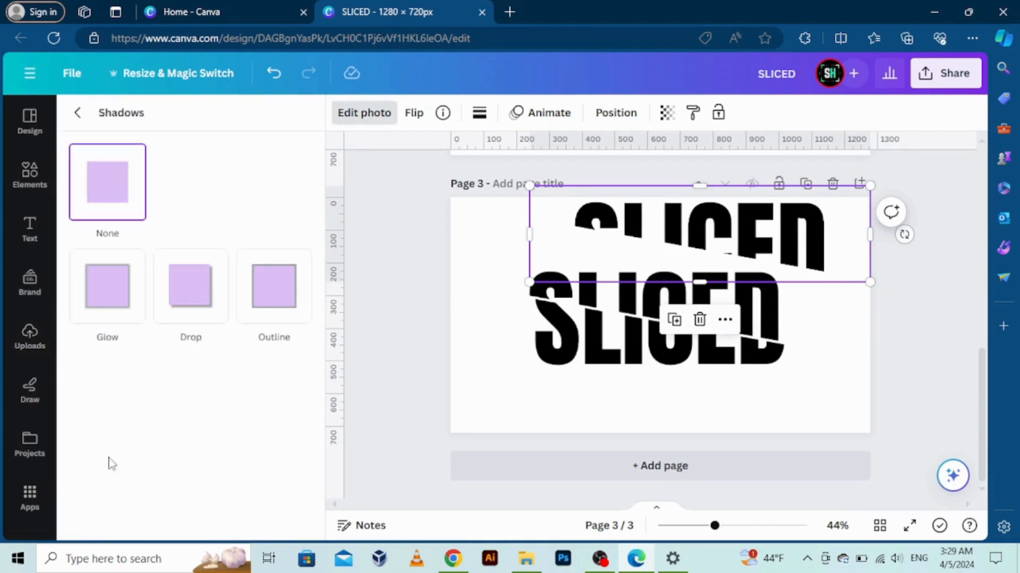
{"action": "left_click", "coordinate": [103, 295]}
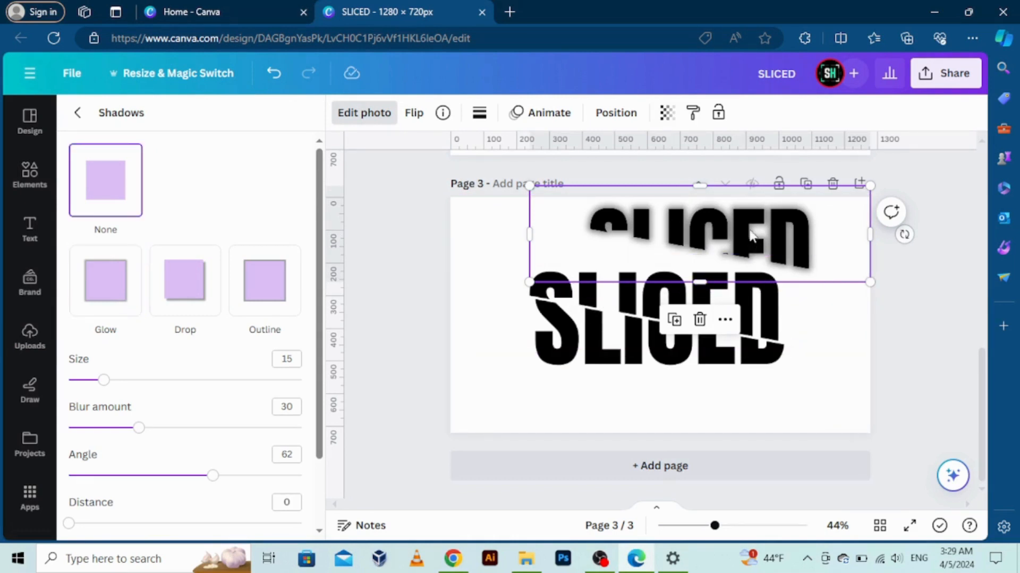
- Enlarge the glowing upper copy and position it over the original upper half of SLICED
{"action": "left_click_drag", "start_coordinate": [750, 234], "coordinate": [720, 290]}
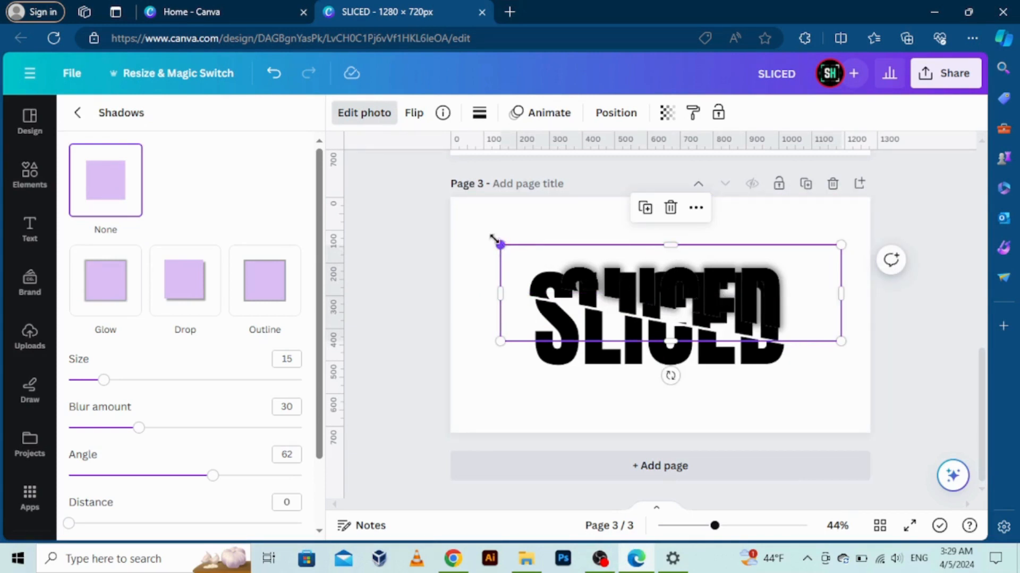
{"action": "left_click_drag", "start_coordinate": [499, 244], "coordinate": [461, 231]}
{"action": "left_click_drag", "start_coordinate": [641, 261], "coordinate": [655, 285]}
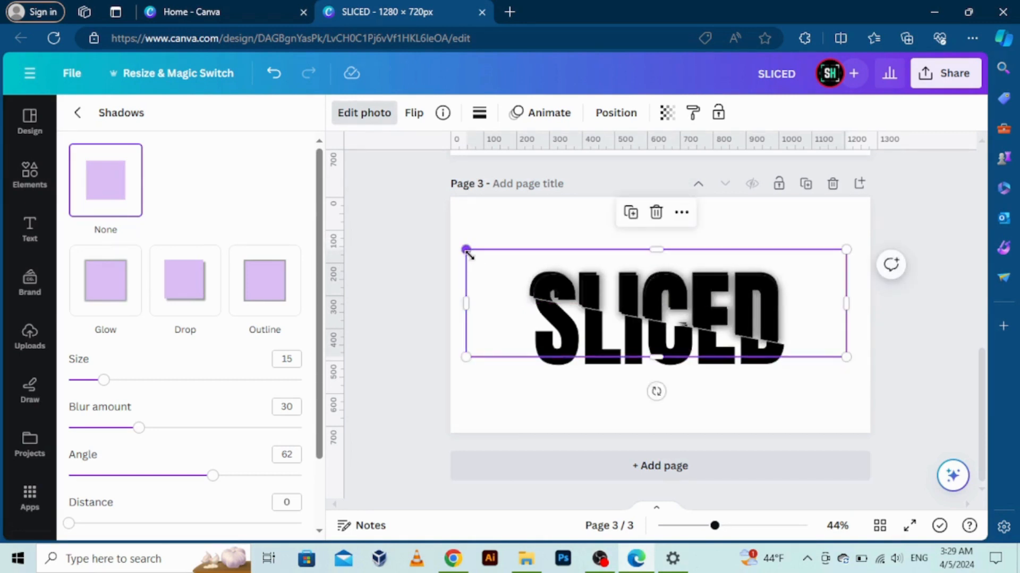
{"action": "left_click_drag", "start_coordinate": [468, 251], "coordinate": [462, 248]}
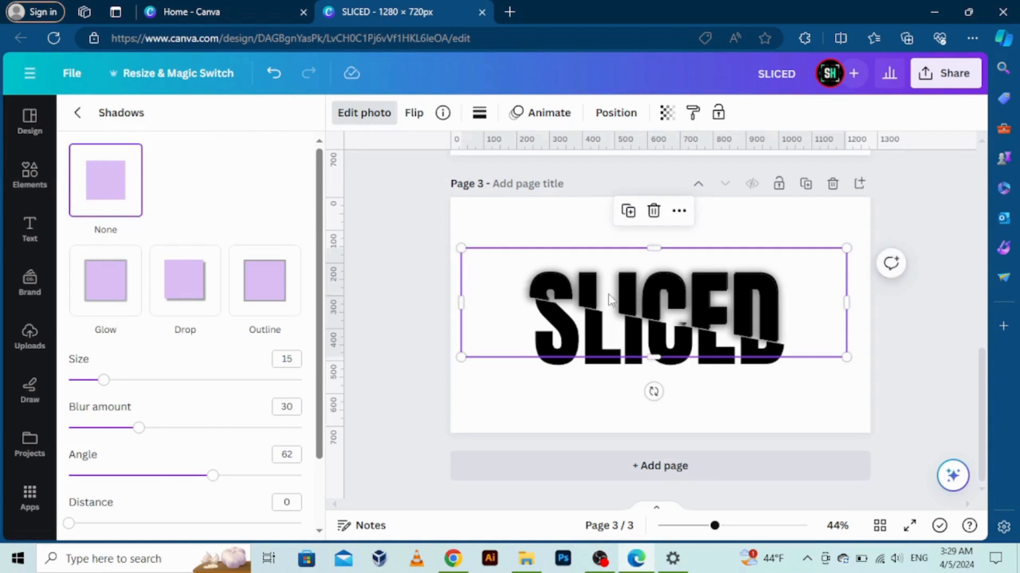
{"action": "left_click", "coordinate": [418, 313]}
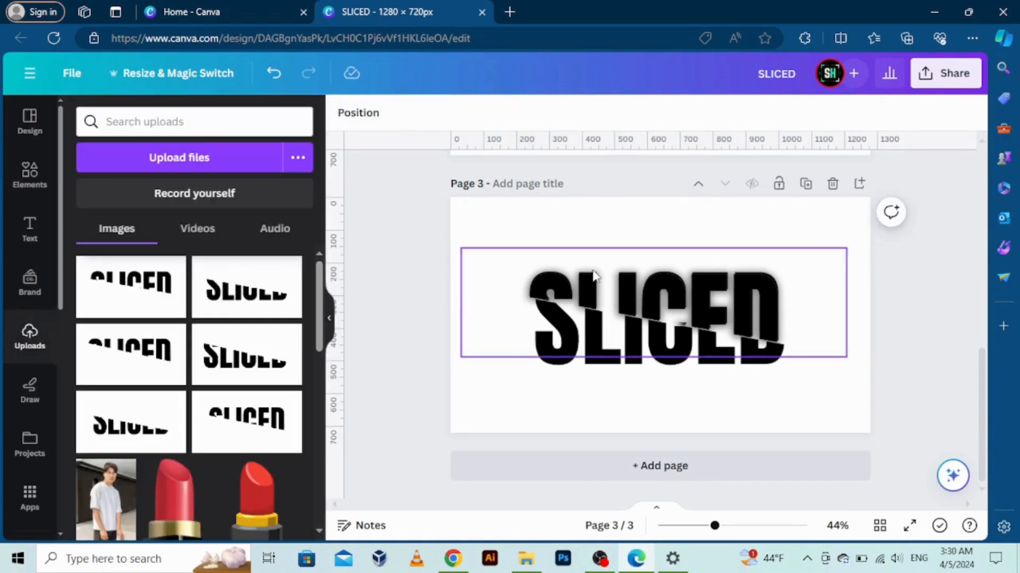
{"action": "left_click", "coordinate": [651, 306]}
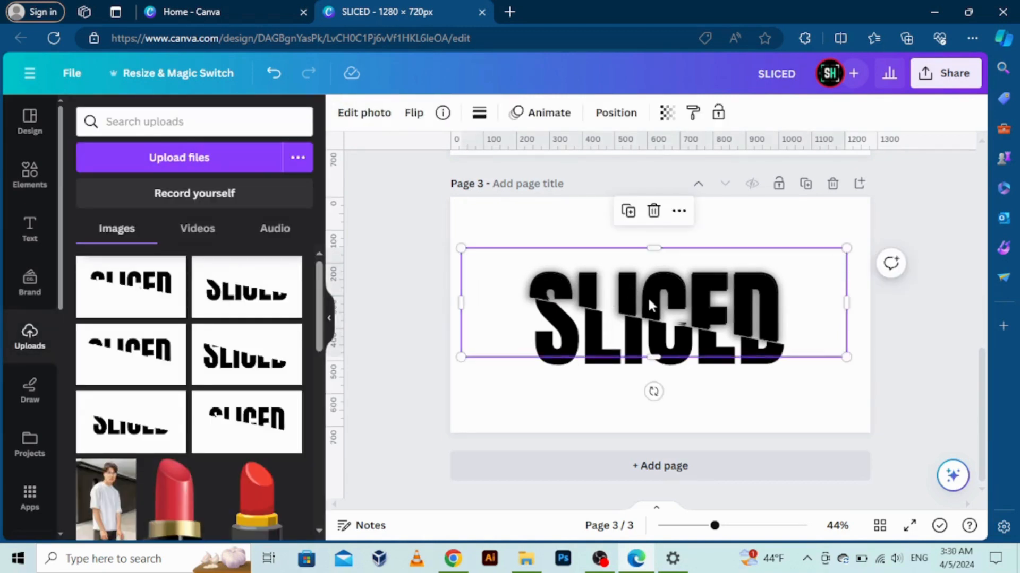
{"action": "double_click", "coordinate": [649, 300]}
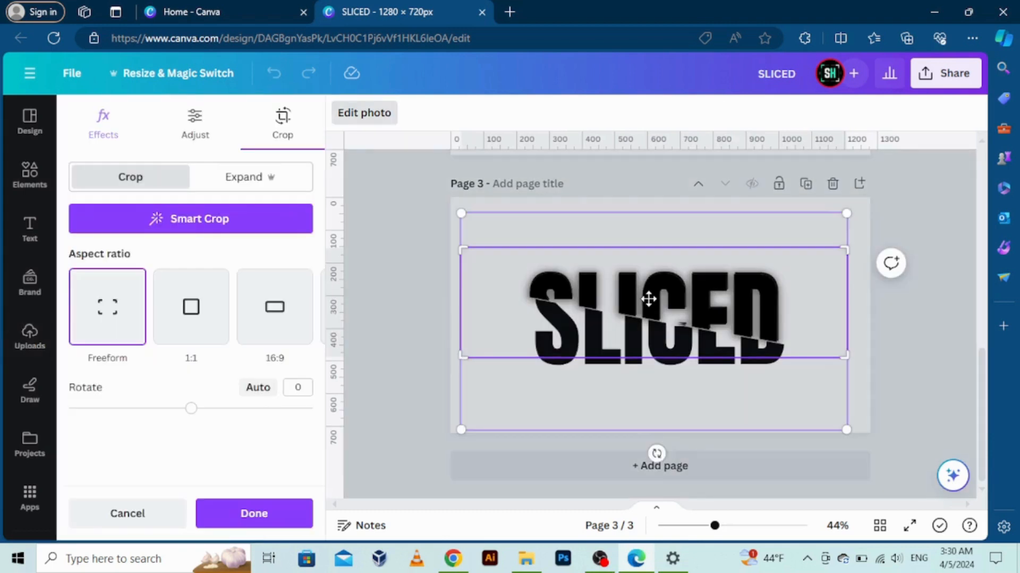
{"action": "left_click", "coordinate": [924, 215]}
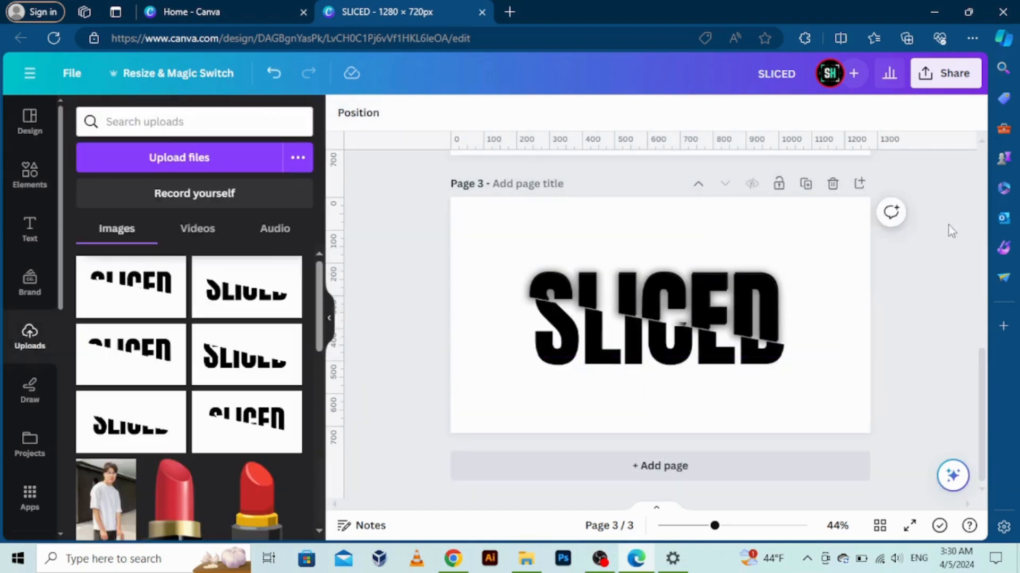
- Nudge the glowing upper copy slightly up to align it with the original upper half
{"action": "left_click", "coordinate": [765, 301]}
{"action": "left_click_drag", "start_coordinate": [765, 302], "coordinate": [764, 302]}
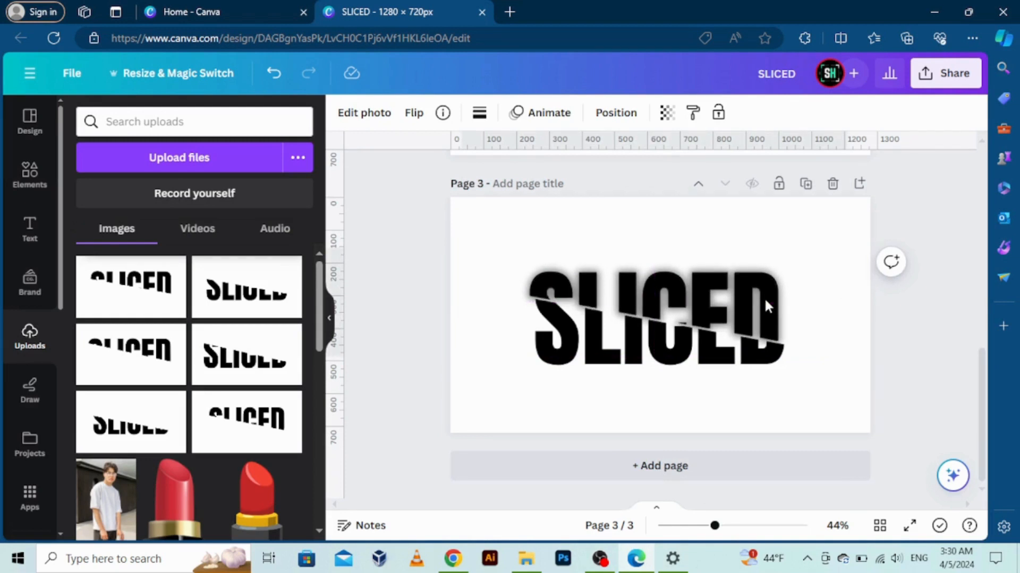
{"action": "key", "text": "Up"}
{"action": "key", "text": "Up"}
{"action": "left_click", "coordinate": [946, 336]}
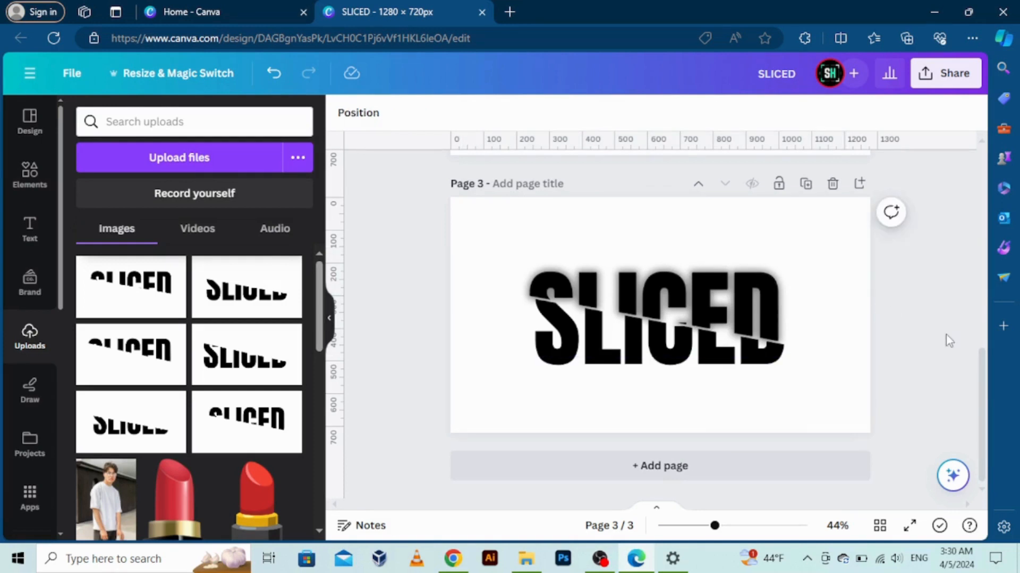
- Place a duplicate of the lower SLICED half below the word and give the copy a Glow shadow
{"action": "left_click", "coordinate": [552, 365]}
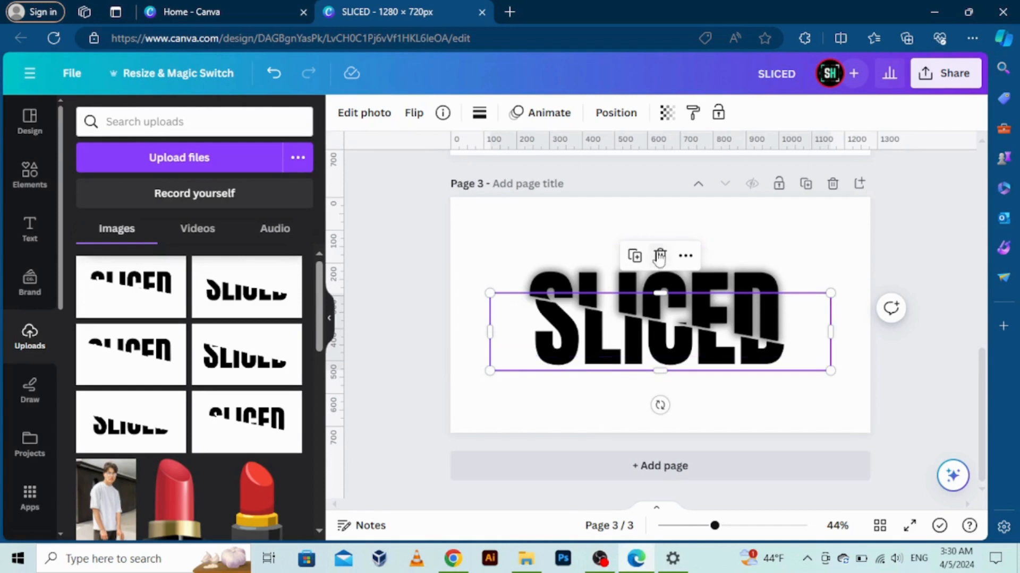
{"action": "left_click_drag", "start_coordinate": [603, 342], "coordinate": [567, 396]}
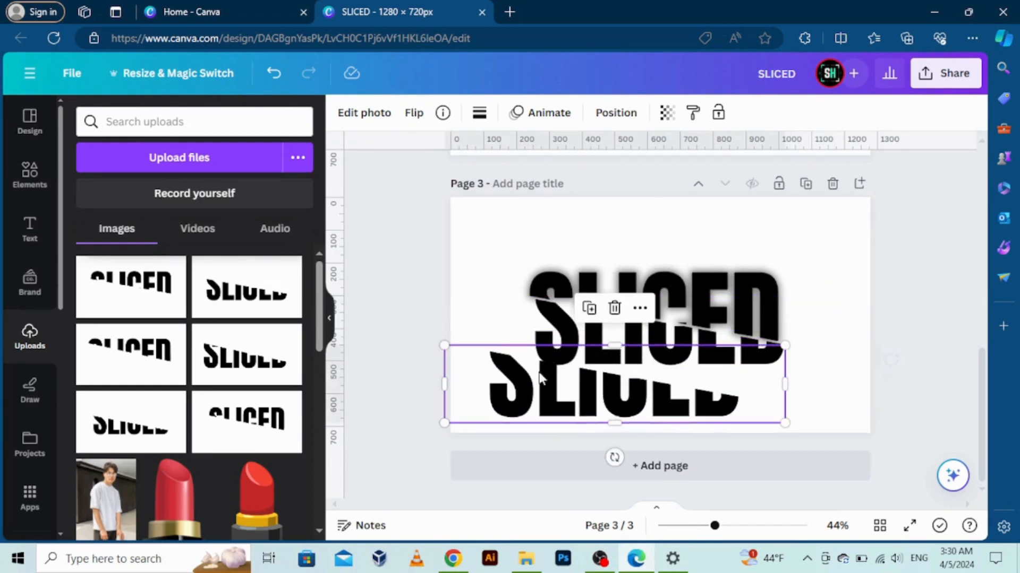
{"action": "left_click", "coordinate": [364, 113]}
{"action": "scroll", "coordinate": [245, 346], "scroll_direction": "down", "scroll_amount": 3}
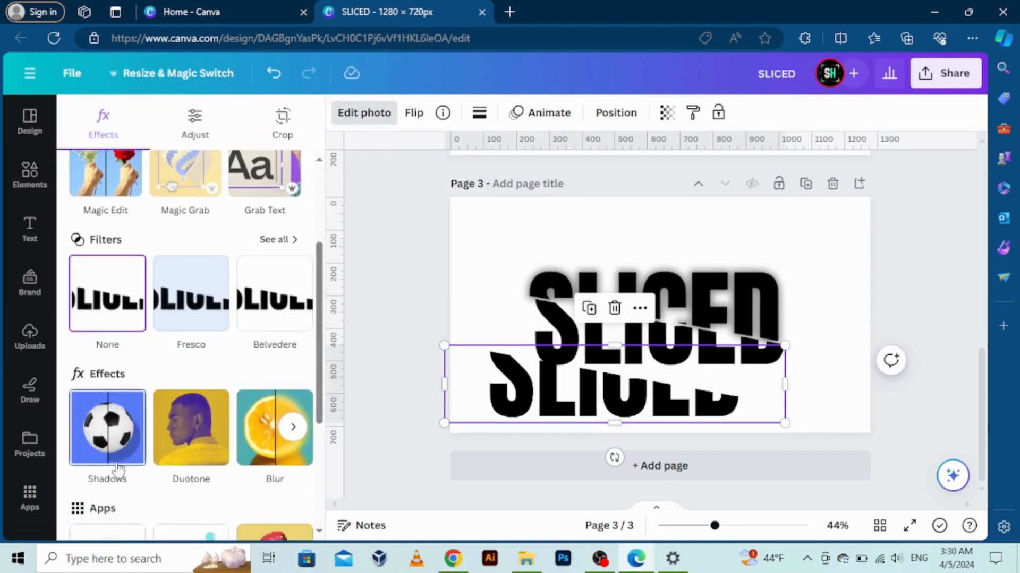
{"action": "left_click", "coordinate": [109, 470]}
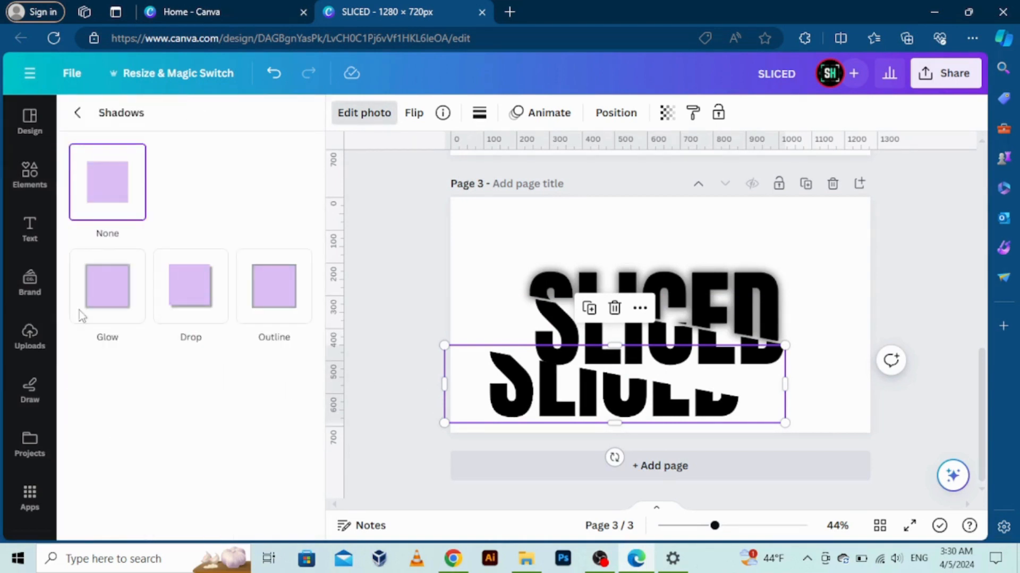
{"action": "left_click", "coordinate": [109, 286]}
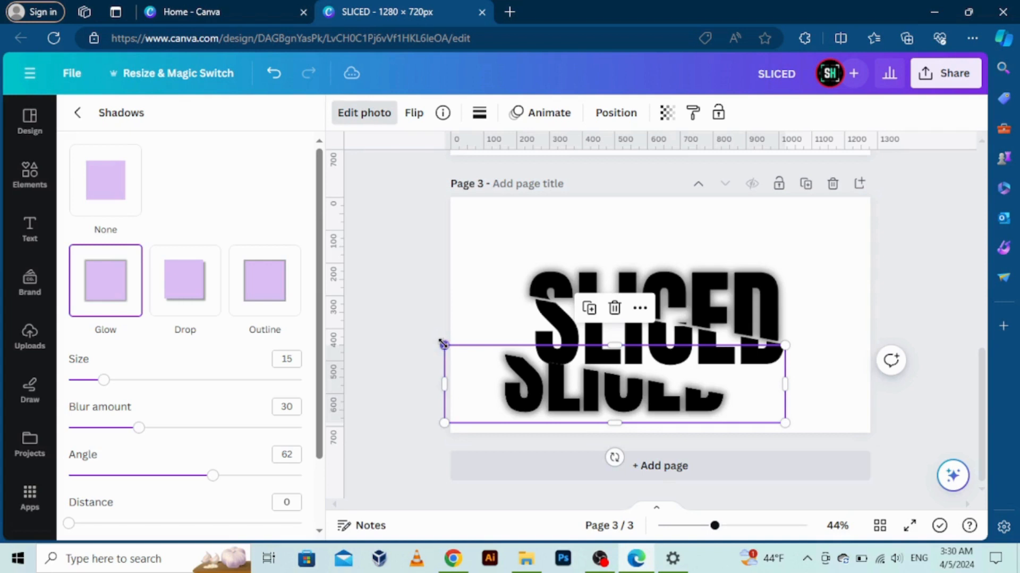
- Enlarge the glowing lower copy and position it over the original lower half of SLICED
{"action": "left_click_drag", "start_coordinate": [422, 331], "coordinate": [405, 330]}
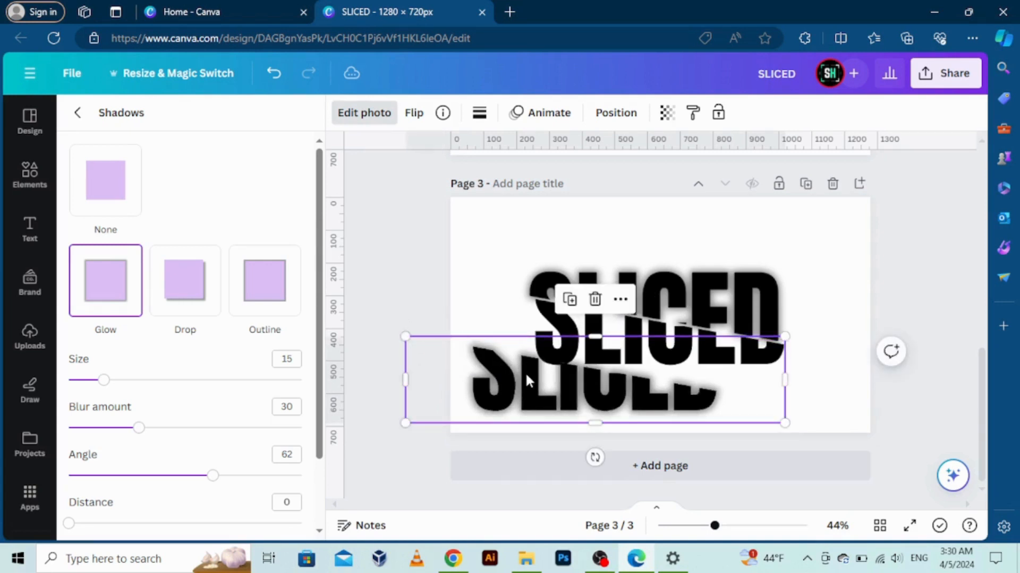
{"action": "left_click_drag", "start_coordinate": [525, 372], "coordinate": [593, 331]}
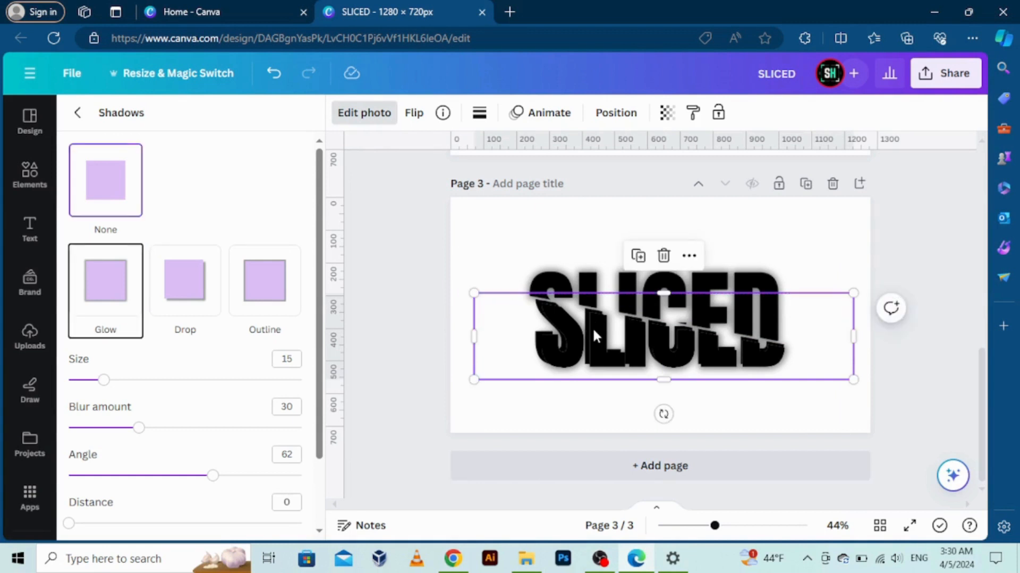
{"action": "left_click", "coordinate": [876, 250]}
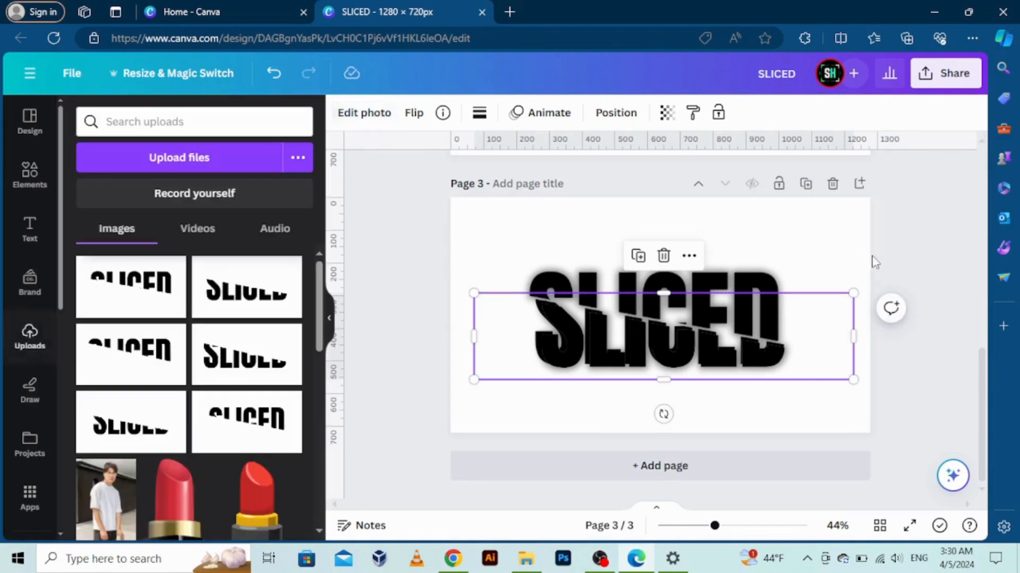
{"action": "left_click", "coordinate": [956, 286]}
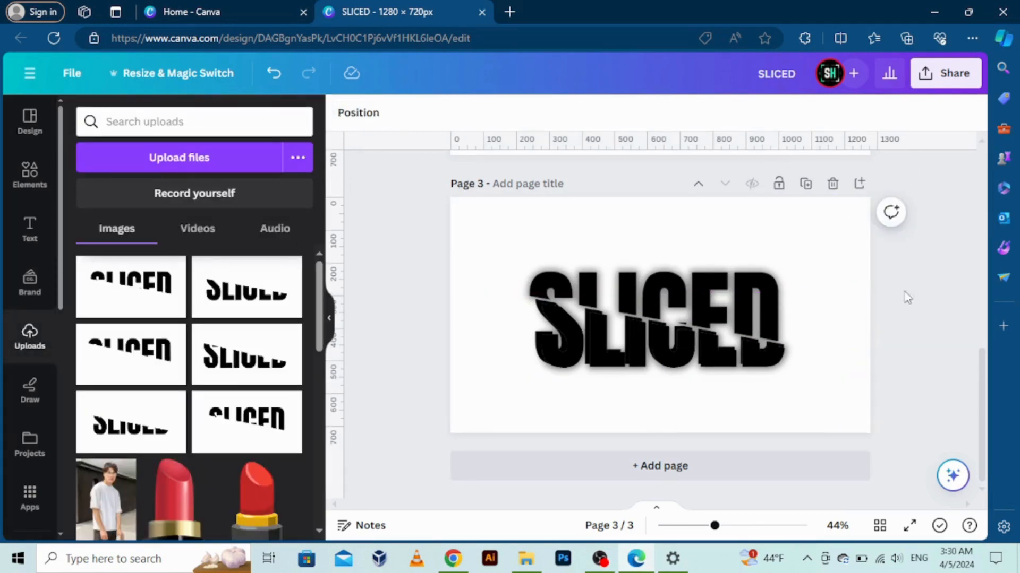
- Nudge the glowing lower copy left and up and enlarge it slightly to match the original lower half
{"action": "left_click", "coordinate": [625, 376]}
{"action": "key", "text": "Left"}
{"action": "key", "text": "Left"}
{"action": "key", "text": "Left"}
{"action": "key", "text": "Left"}
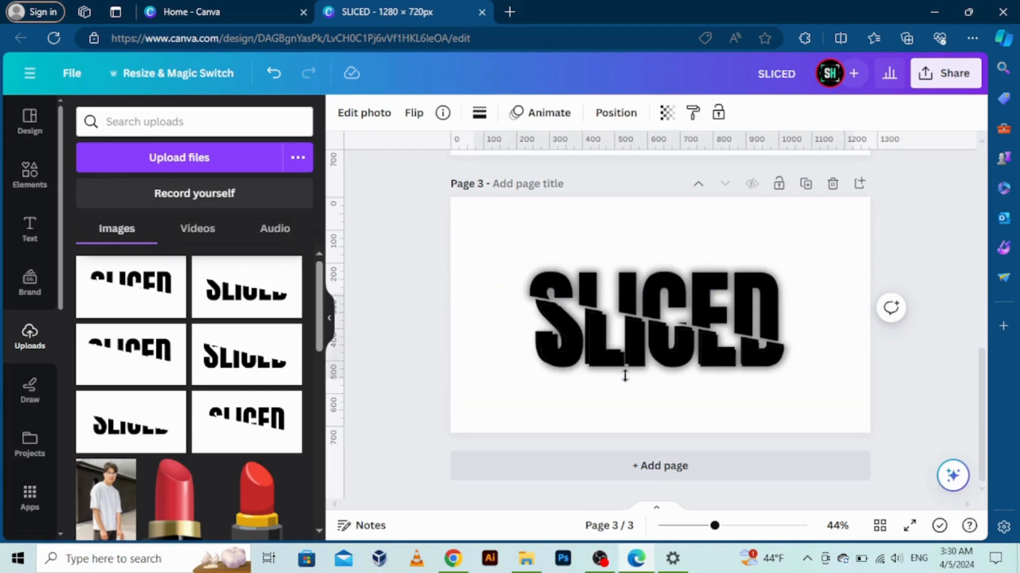
{"action": "key", "text": "Up"}
{"action": "key", "text": "Up"}
{"action": "key", "text": "Up"}
{"action": "key", "text": "Up"}
{"action": "key", "text": "Up"}
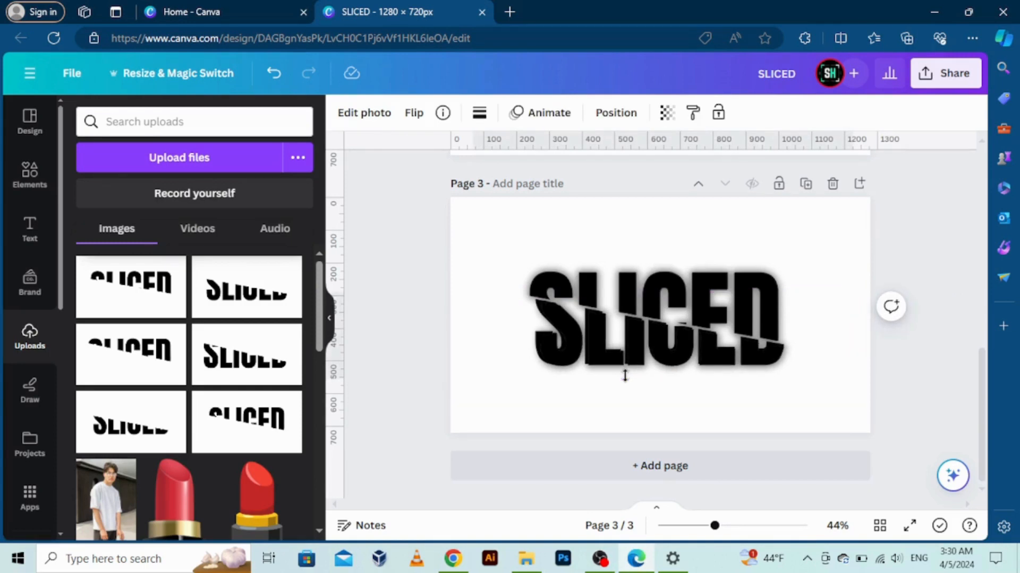
{"action": "key", "text": "Left"}
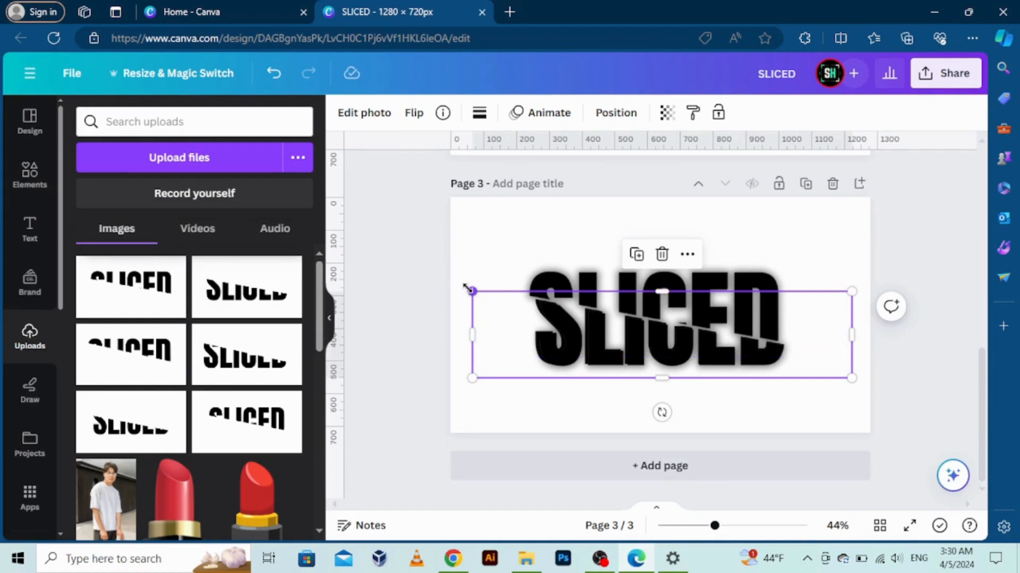
{"action": "left_click_drag", "start_coordinate": [470, 290], "coordinate": [466, 289]}
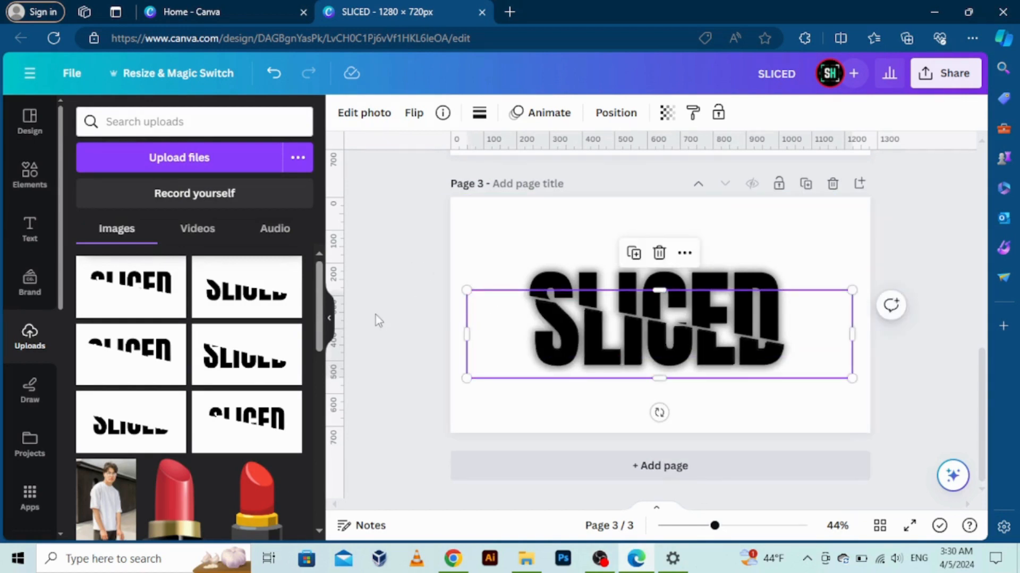
{"action": "left_click", "coordinate": [374, 314]}
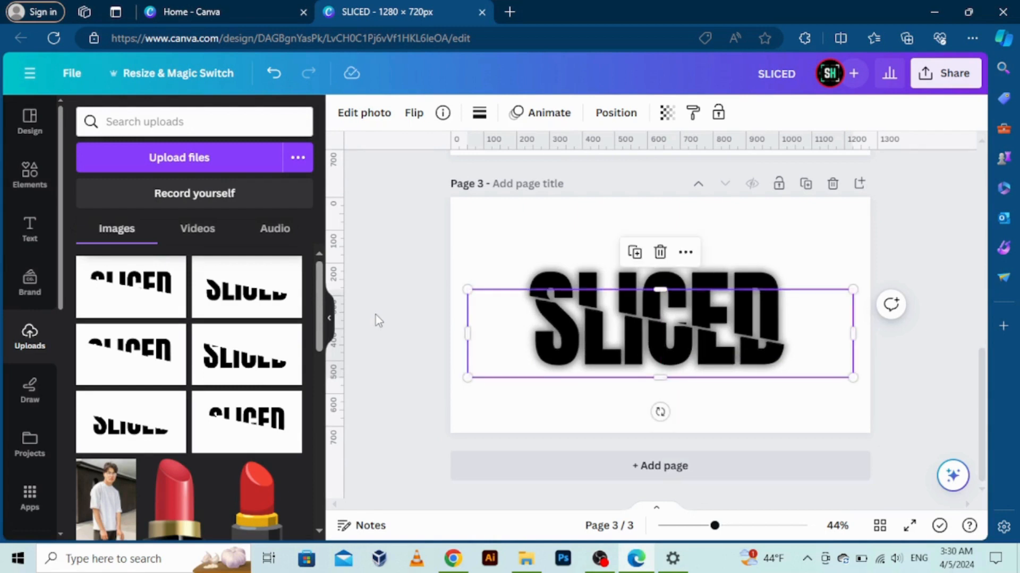
- Reorder the layers on page 3, putting the glowing lower copy just above the background and the glowing upper copy beneath the sharp lower half
{"action": "right_click", "coordinate": [557, 359]}
{"action": "mouse_move", "coordinate": [603, 260]}
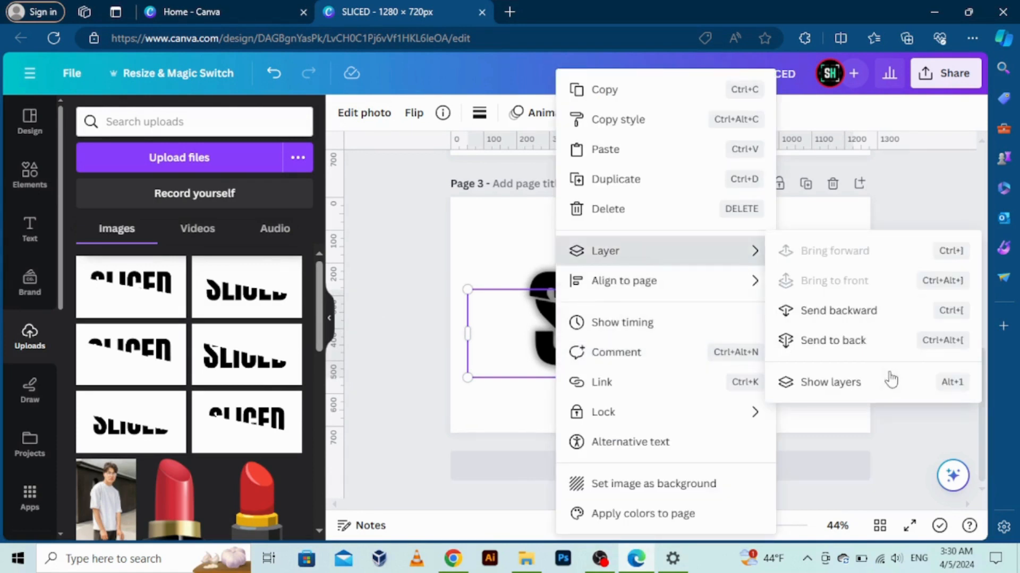
{"action": "left_click", "coordinate": [881, 386]}
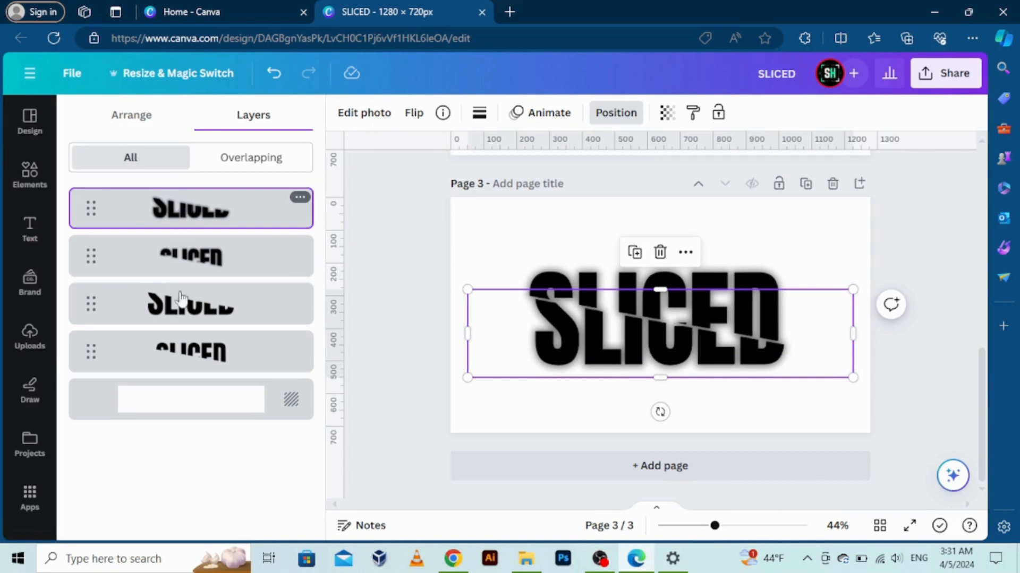
{"action": "left_click_drag", "start_coordinate": [184, 207], "coordinate": [183, 353]}
{"action": "left_click", "coordinate": [186, 196]}
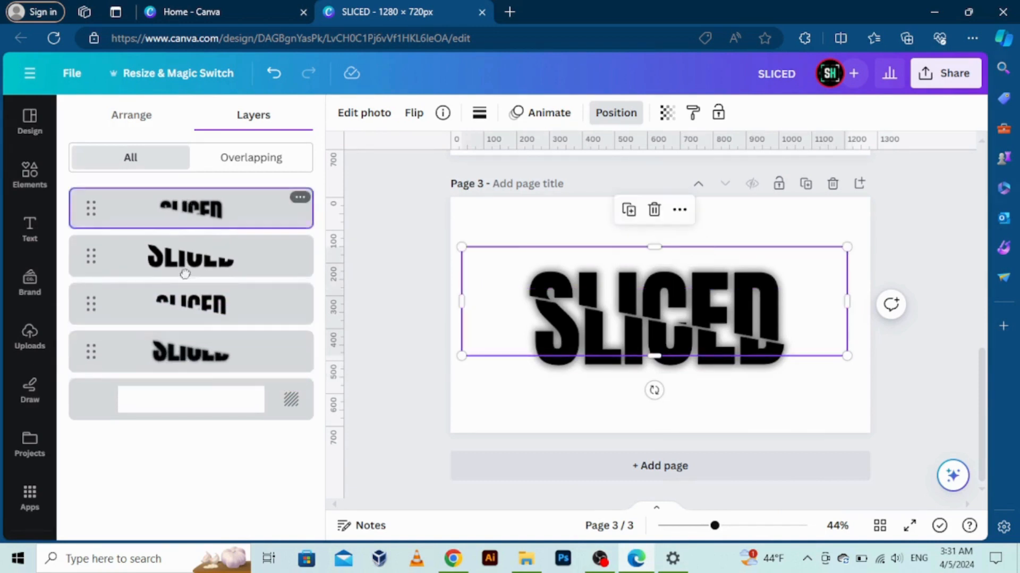
{"action": "left_click_drag", "start_coordinate": [186, 197], "coordinate": [194, 255]}
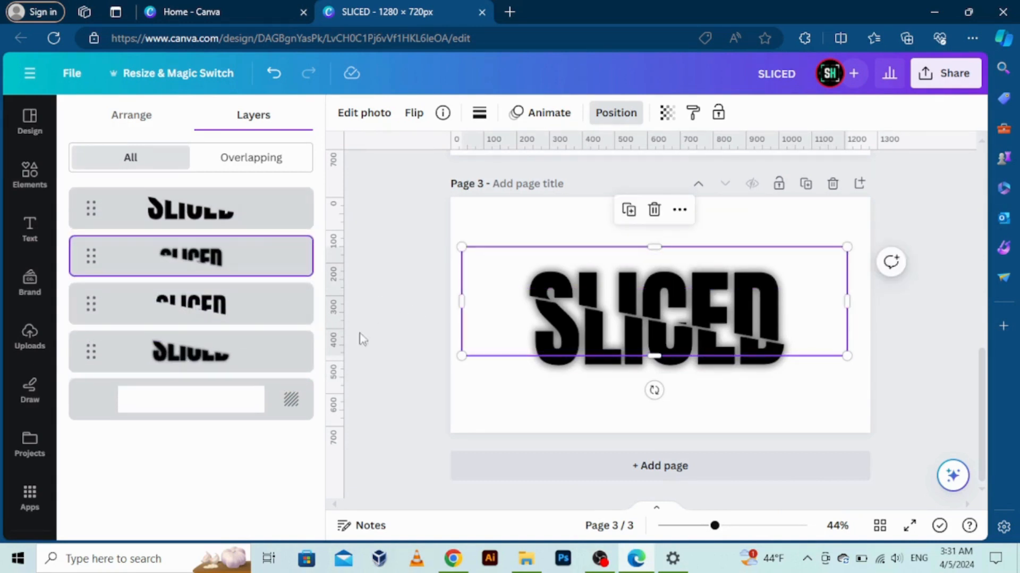
{"action": "left_click", "coordinate": [406, 389]}
{"action": "left_click", "coordinate": [413, 385]}
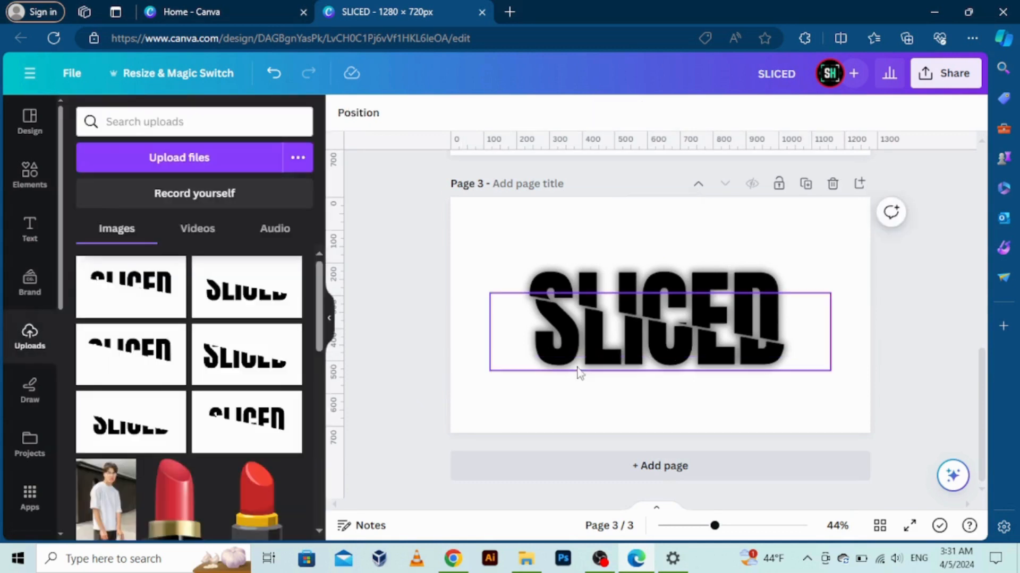
- Apply the Violet duotone to the lower SLICED half and set both its highlights and shadows to white (#FFFFFF)
{"action": "left_click", "coordinate": [577, 370]}
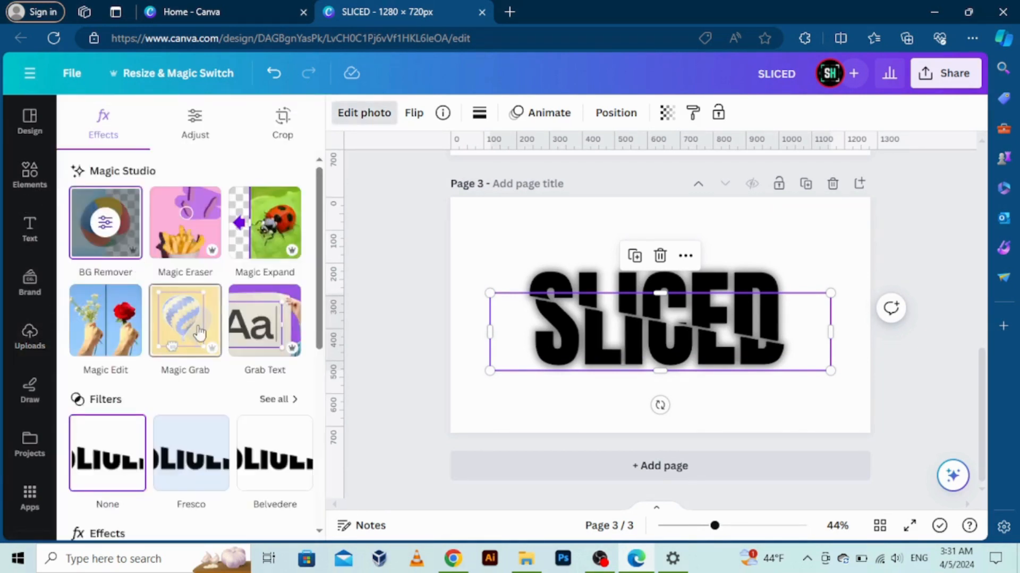
{"action": "scroll", "coordinate": [199, 332], "scroll_direction": "down", "scroll_amount": 4}
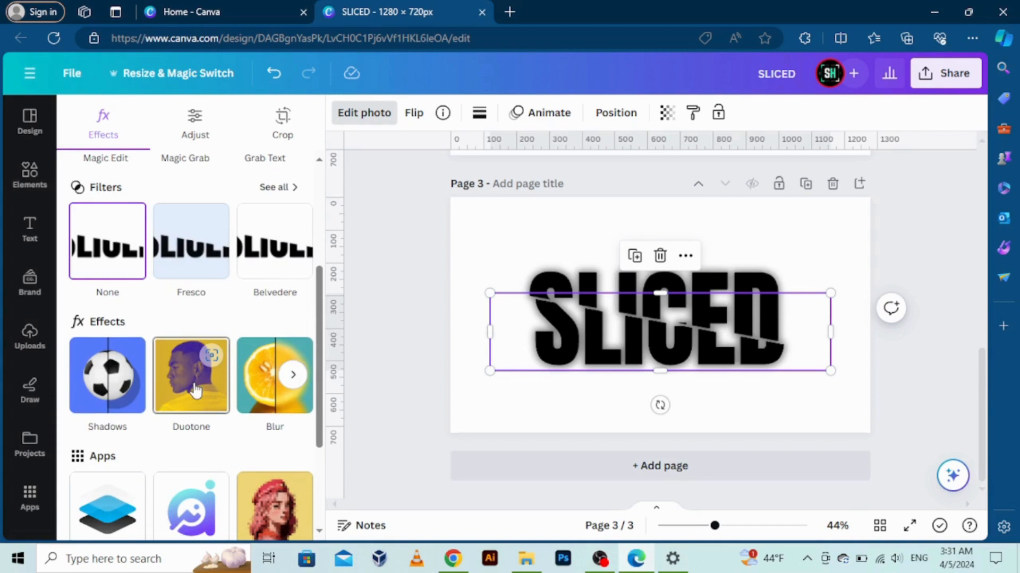
{"action": "left_click", "coordinate": [195, 391]}
{"action": "left_click", "coordinate": [178, 385]}
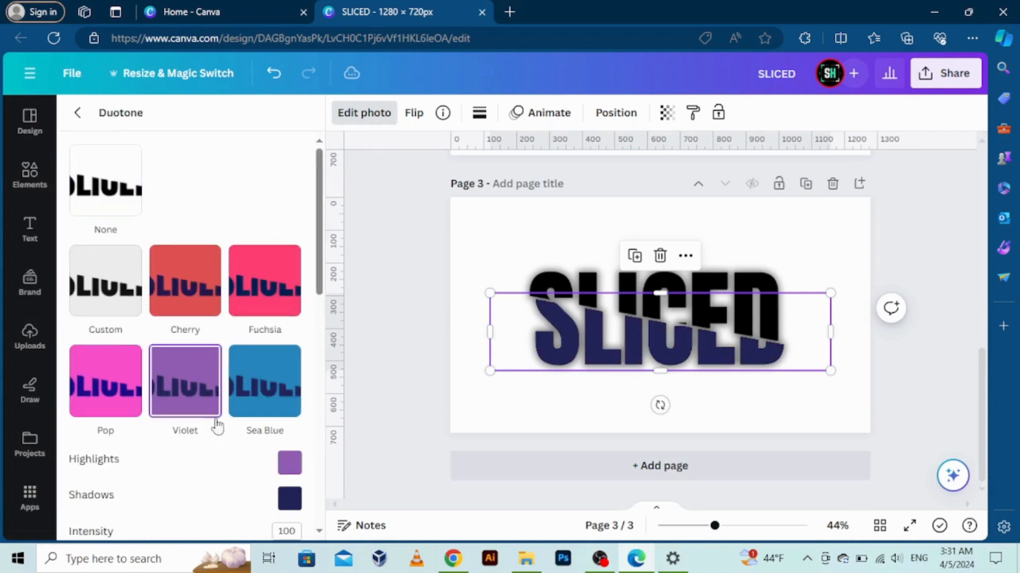
{"action": "left_click", "coordinate": [289, 462]}
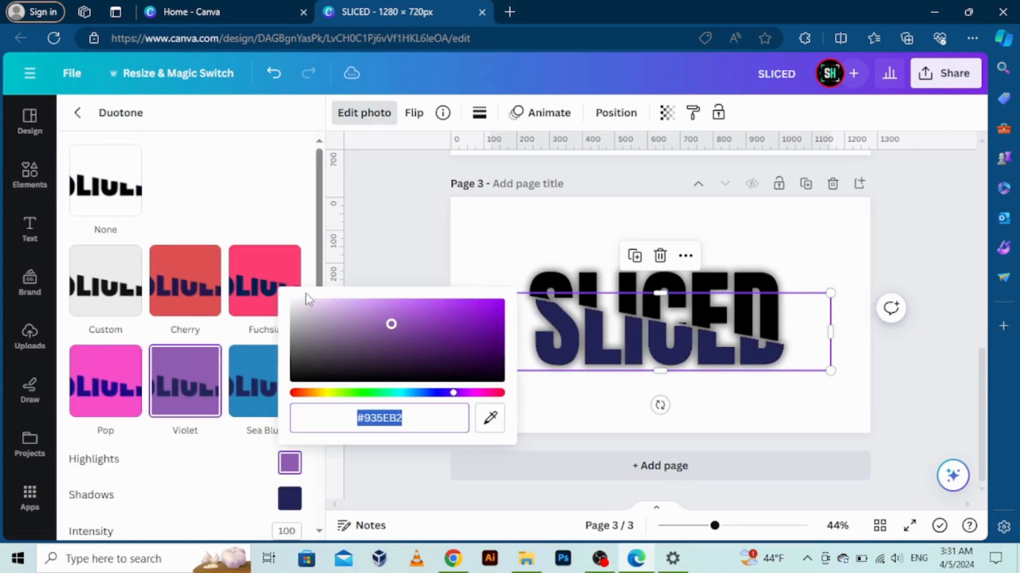
{"action": "left_click_drag", "start_coordinate": [307, 299], "coordinate": [266, 300]}
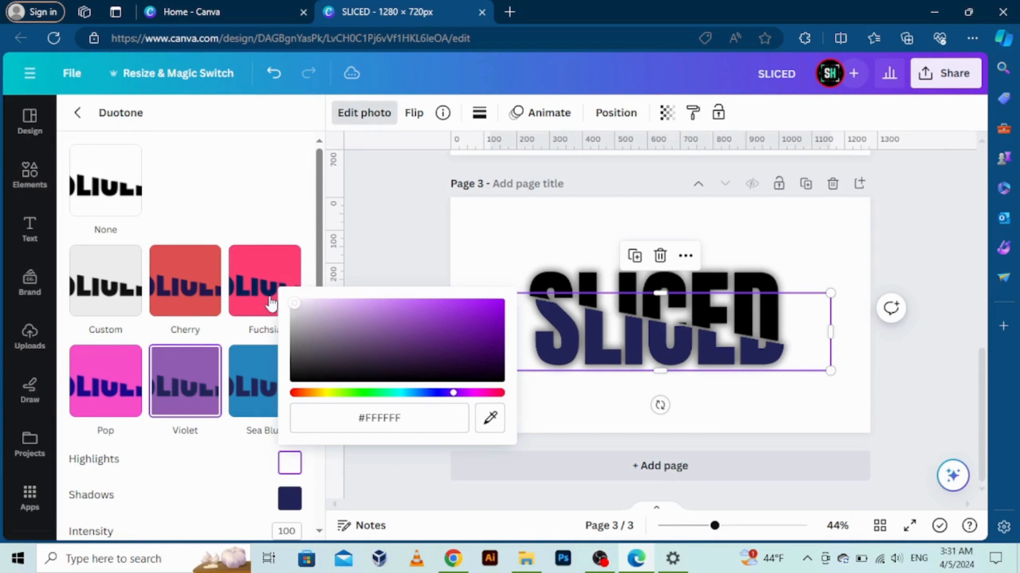
{"action": "left_click", "coordinate": [286, 506]}
{"action": "left_click_drag", "start_coordinate": [291, 374], "coordinate": [271, 329]}
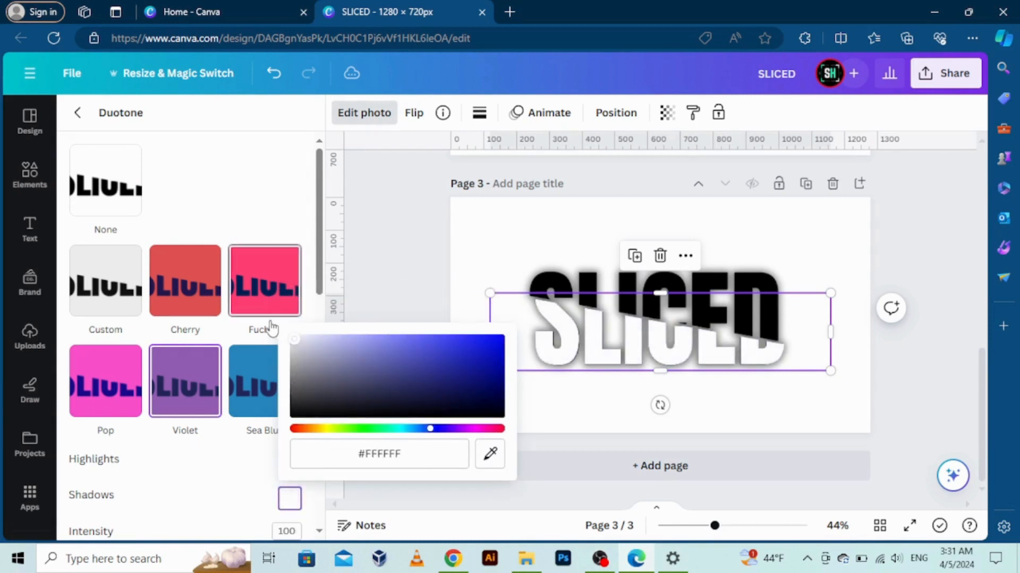
- Apply the Sea Blue duotone to the sharp upper SLICED half and set its highlights to #00A0FF
{"action": "left_click", "coordinate": [549, 276]}
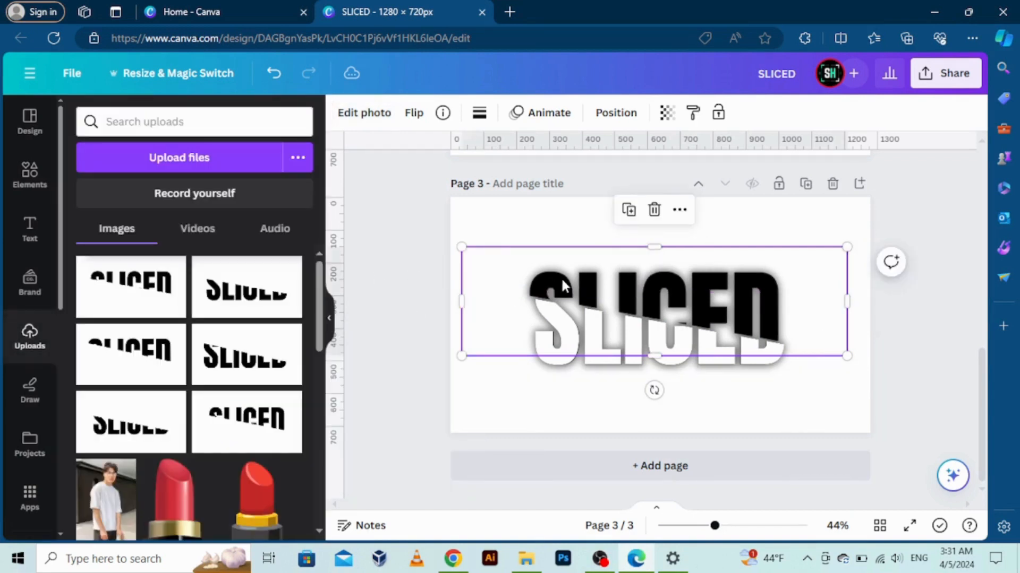
{"action": "left_click", "coordinate": [367, 114]}
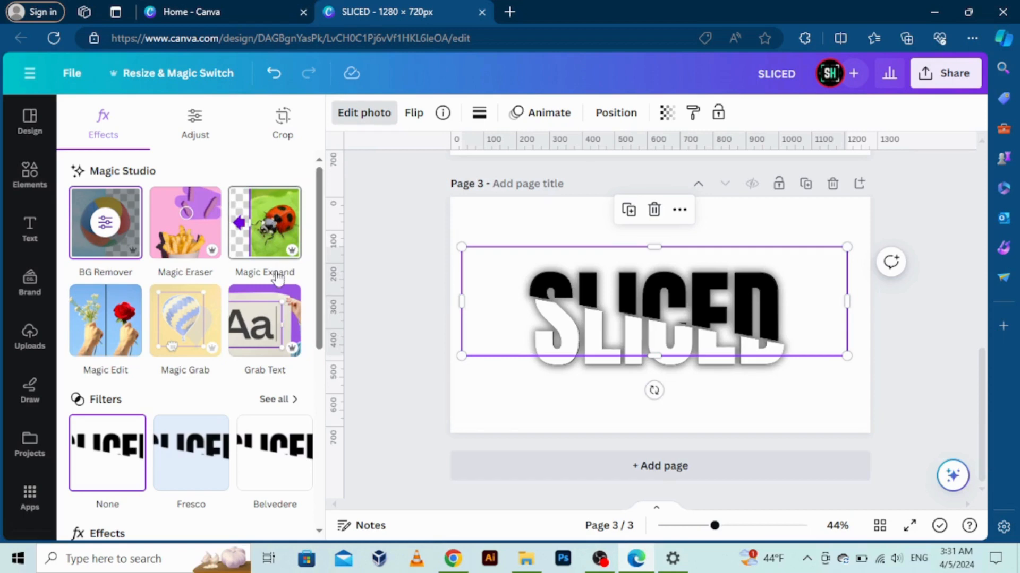
{"action": "scroll", "coordinate": [150, 407], "scroll_direction": "down", "scroll_amount": 3}
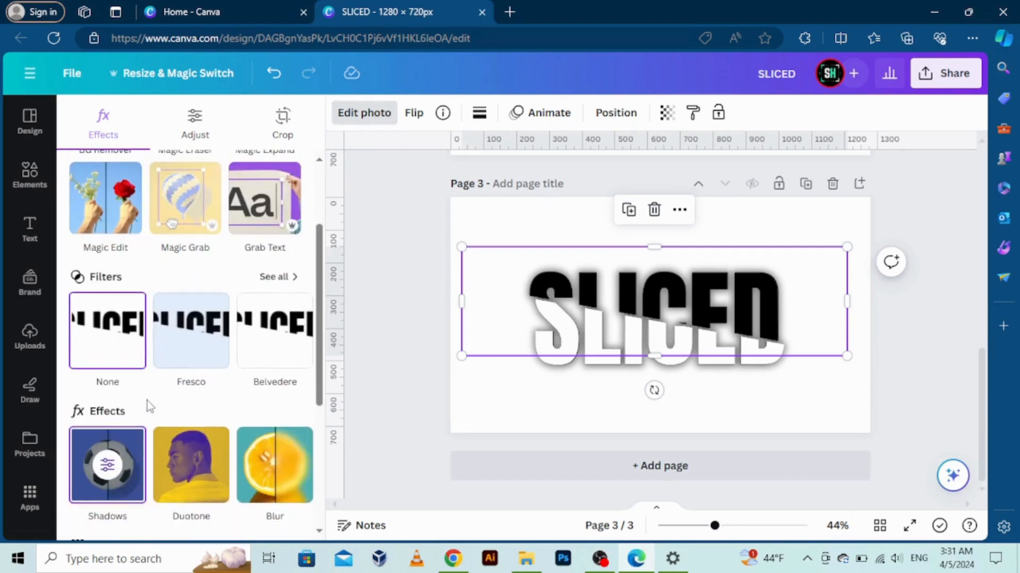
{"action": "left_click", "coordinate": [175, 467]}
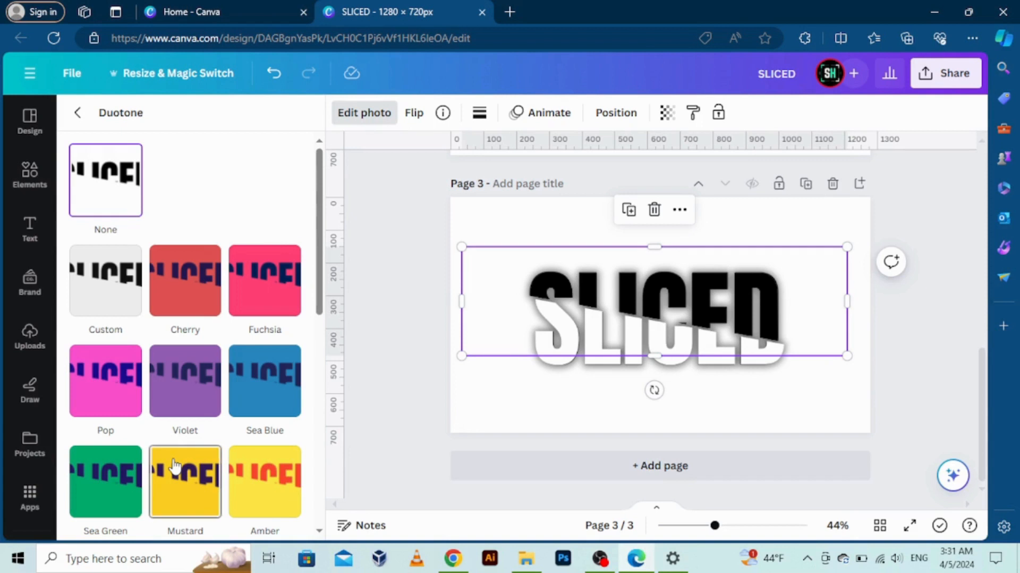
{"action": "left_click", "coordinate": [255, 389]}
{"action": "left_click", "coordinate": [287, 463]}
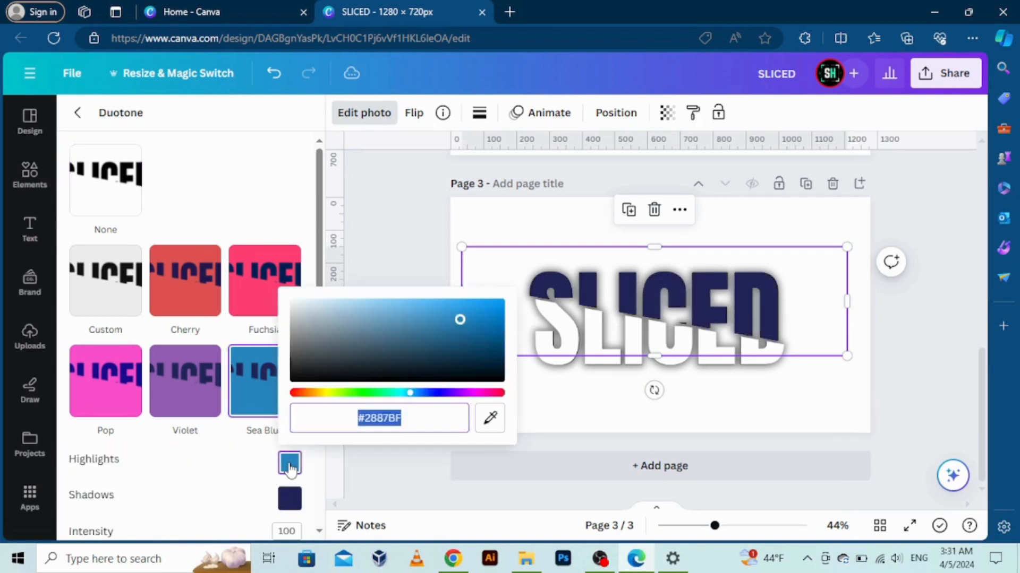
{"action": "left_click_drag", "start_coordinate": [464, 310], "coordinate": [521, 285]}
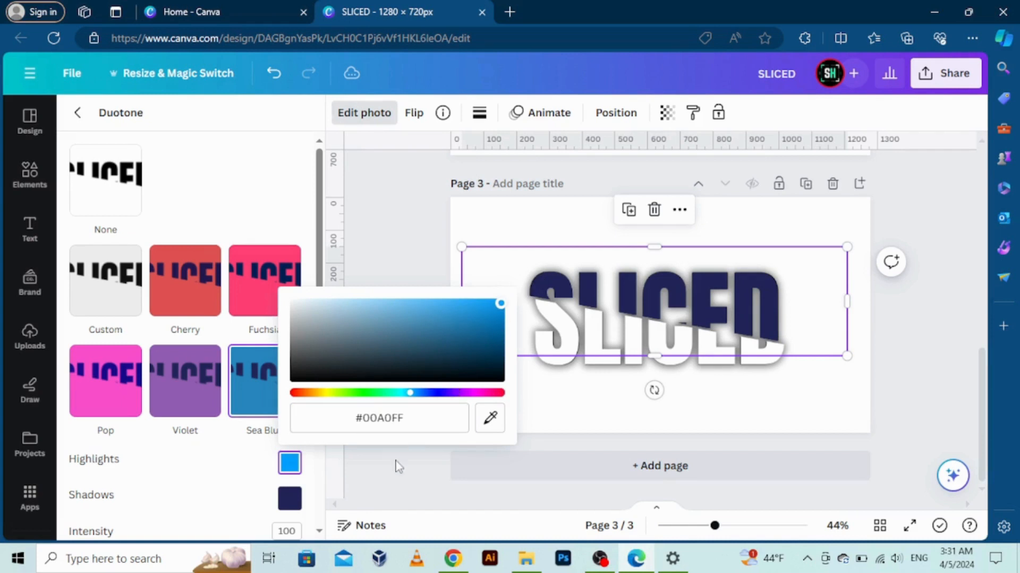
- Set the duotone shadows color of the upper SLICED half to #0066FF and deselect it
{"action": "left_click", "coordinate": [294, 502]}
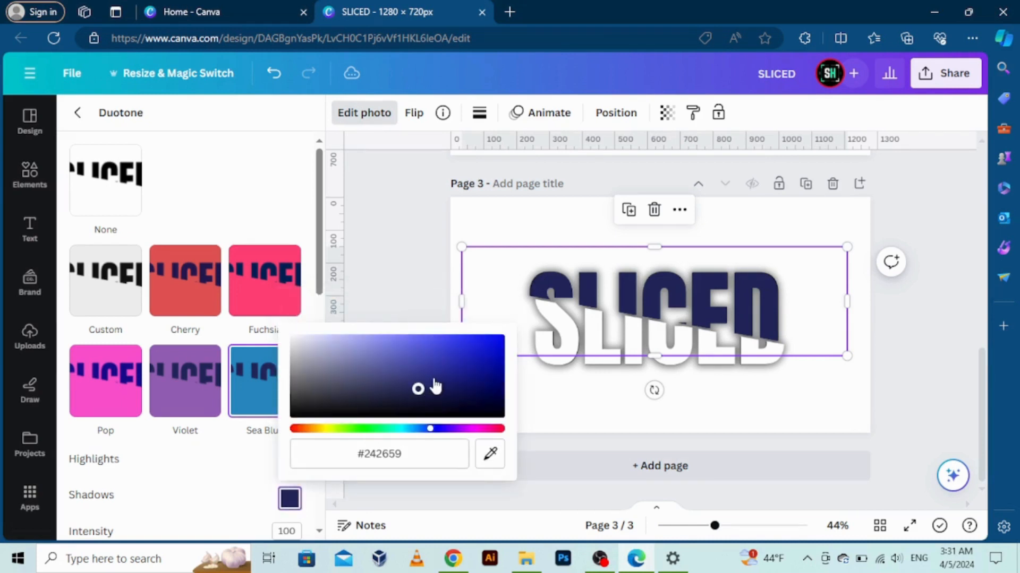
{"action": "mouse_move", "coordinate": [438, 383]}
{"action": "left_mouse_down"}
{"action": "mouse_move", "coordinate": [435, 376]}
{"action": "mouse_move", "coordinate": [551, 294]}
{"action": "left_mouse_up"}
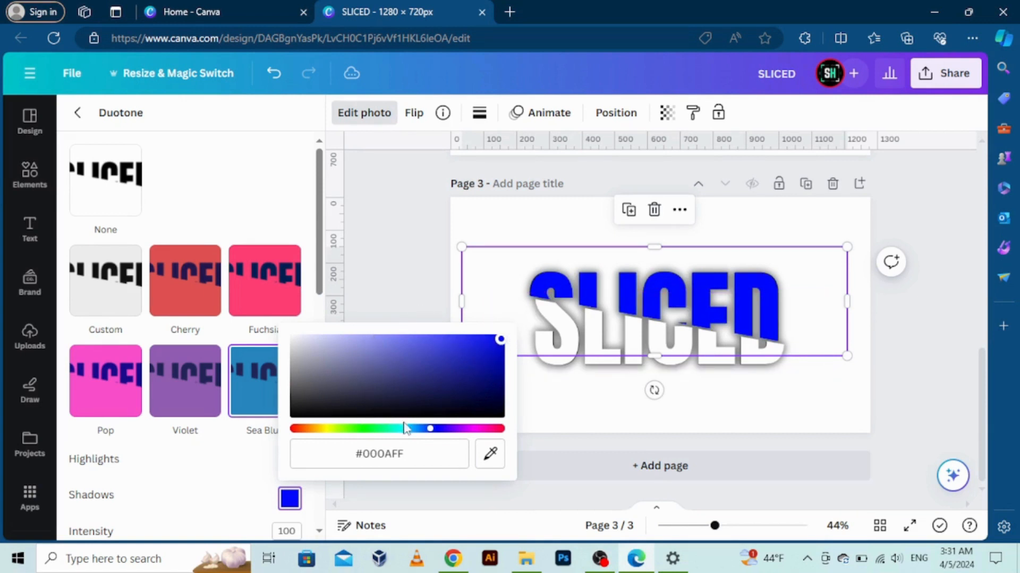
{"action": "left_click_drag", "start_coordinate": [429, 428], "coordinate": [419, 428]}
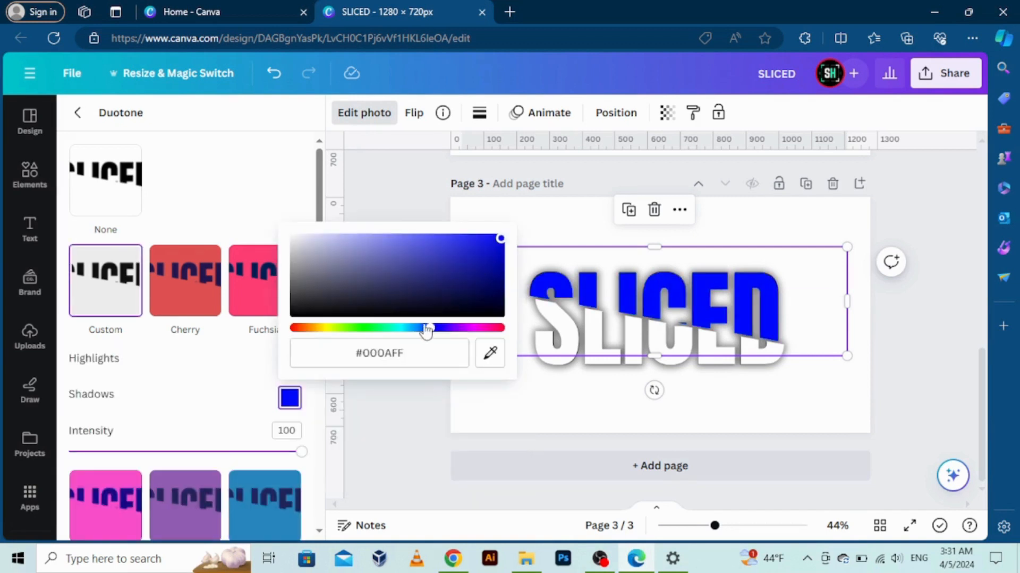
{"action": "left_click_drag", "start_coordinate": [426, 330], "coordinate": [418, 329]}
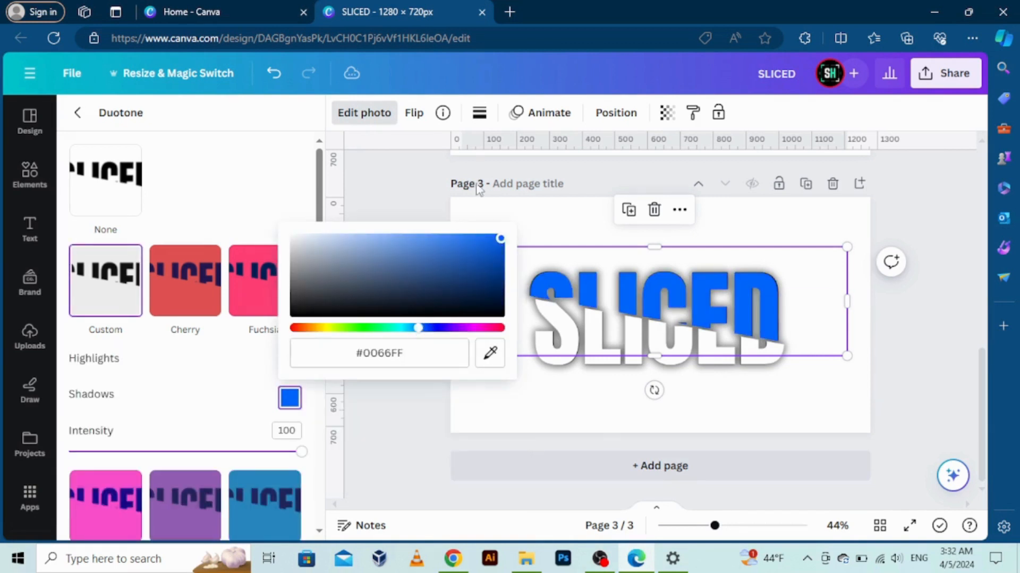
{"action": "left_click", "coordinate": [428, 194]}
{"action": "left_click", "coordinate": [428, 195]}
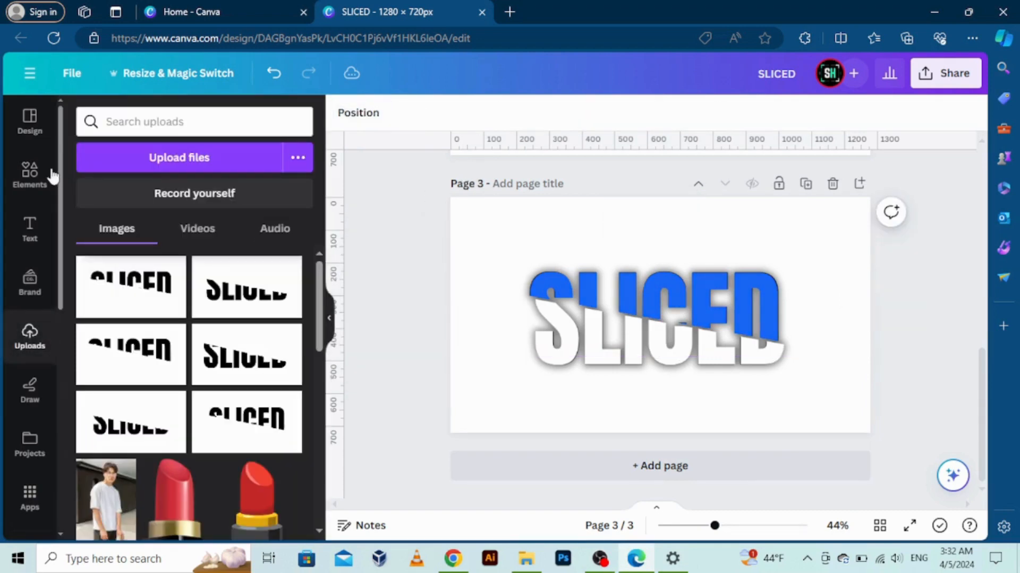
- Add a square shape over the lower middle of the word and fill it with #0066FF sampled from the upper letters
{"action": "left_click", "coordinate": [28, 191]}
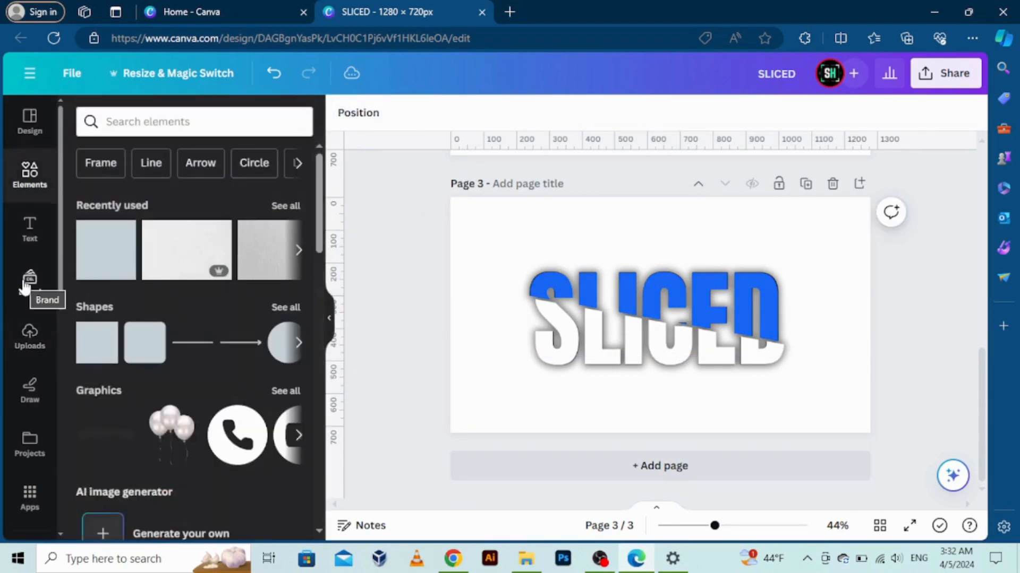
{"action": "left_click", "coordinate": [101, 356]}
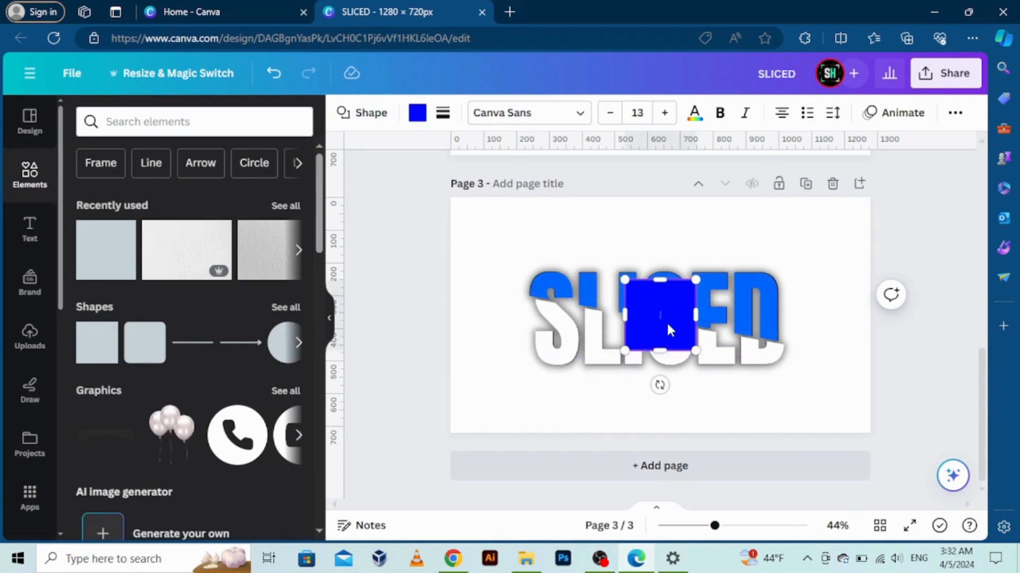
{"action": "left_click_drag", "start_coordinate": [667, 331], "coordinate": [661, 377]}
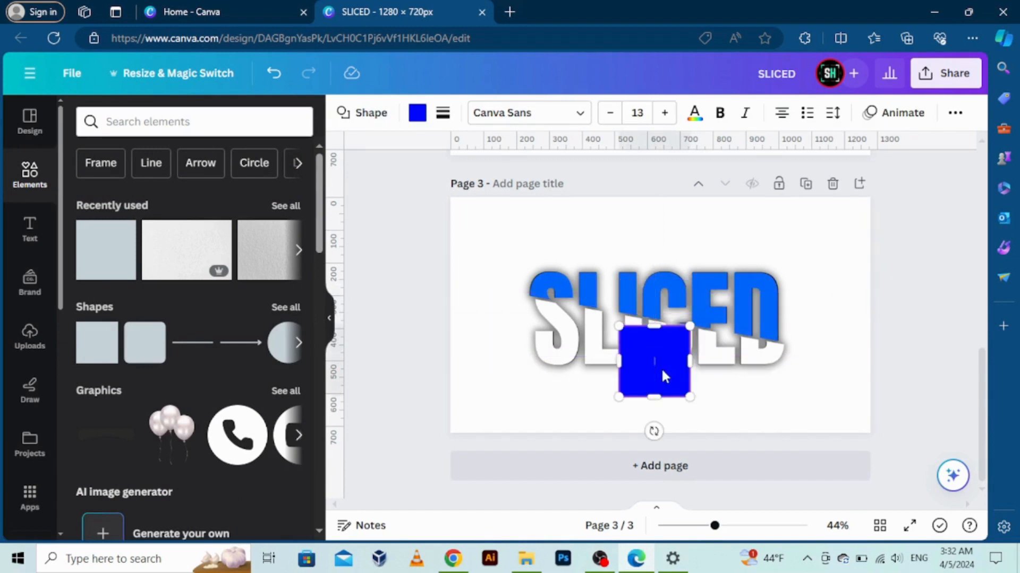
{"action": "left_click", "coordinate": [416, 121]}
{"action": "left_click", "coordinate": [83, 206]}
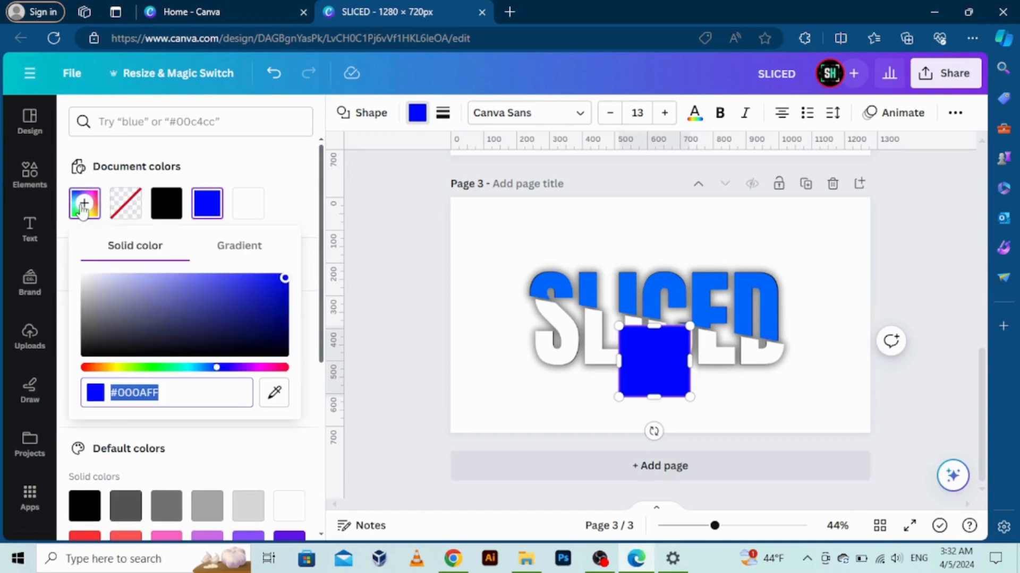
{"action": "left_click", "coordinate": [274, 393]}
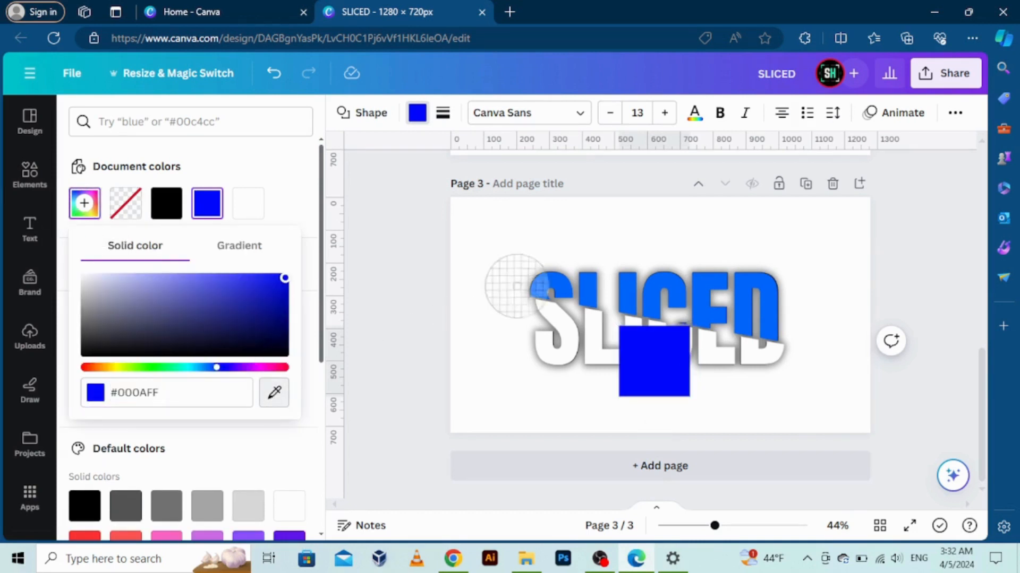
{"action": "left_click", "coordinate": [544, 282]}
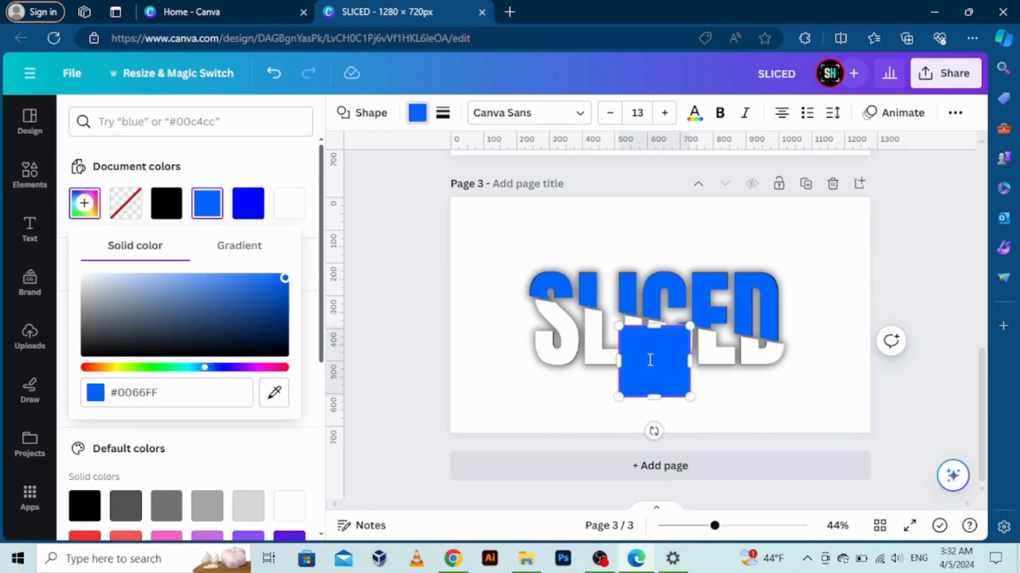
- Stretch the blue square into a wide band, tilt it to the slant of the cut, and align its upper edge with the slice
{"action": "left_click_drag", "start_coordinate": [619, 361], "coordinate": [450, 362]}
{"action": "left_click_drag", "start_coordinate": [690, 362], "coordinate": [792, 363]}
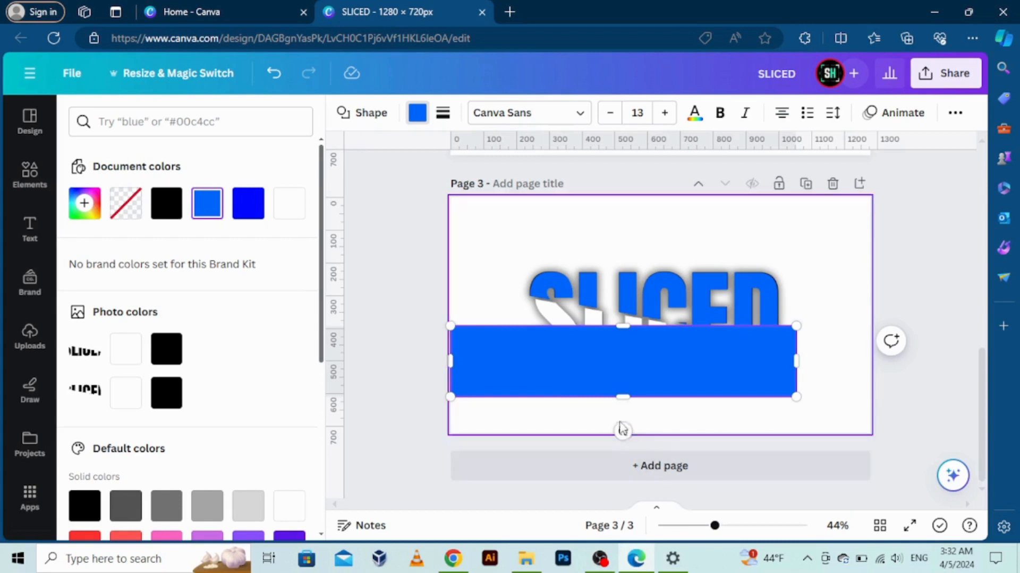
{"action": "left_click_drag", "start_coordinate": [622, 431], "coordinate": [604, 428]}
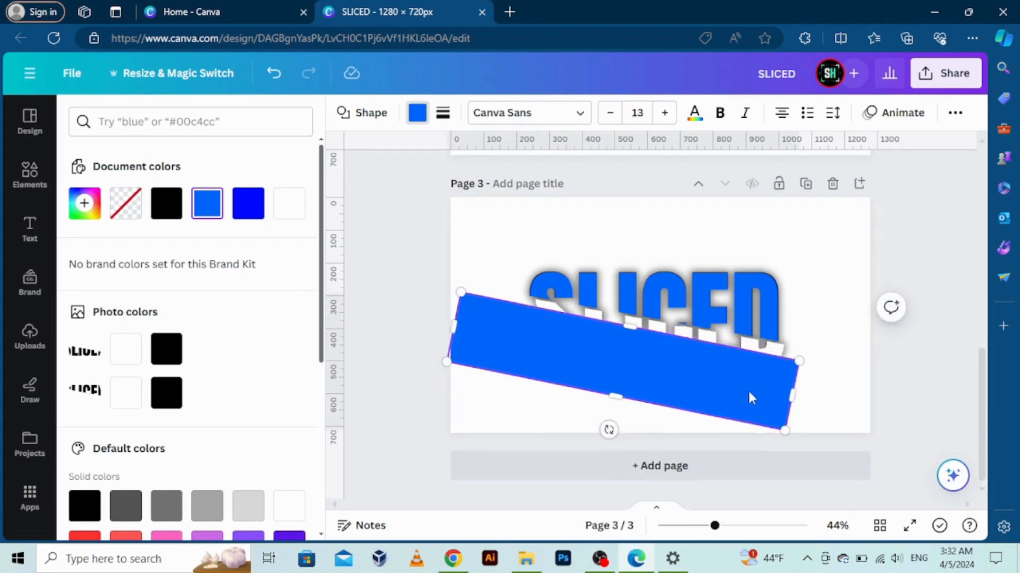
{"action": "left_click_drag", "start_coordinate": [751, 399], "coordinate": [758, 387]}
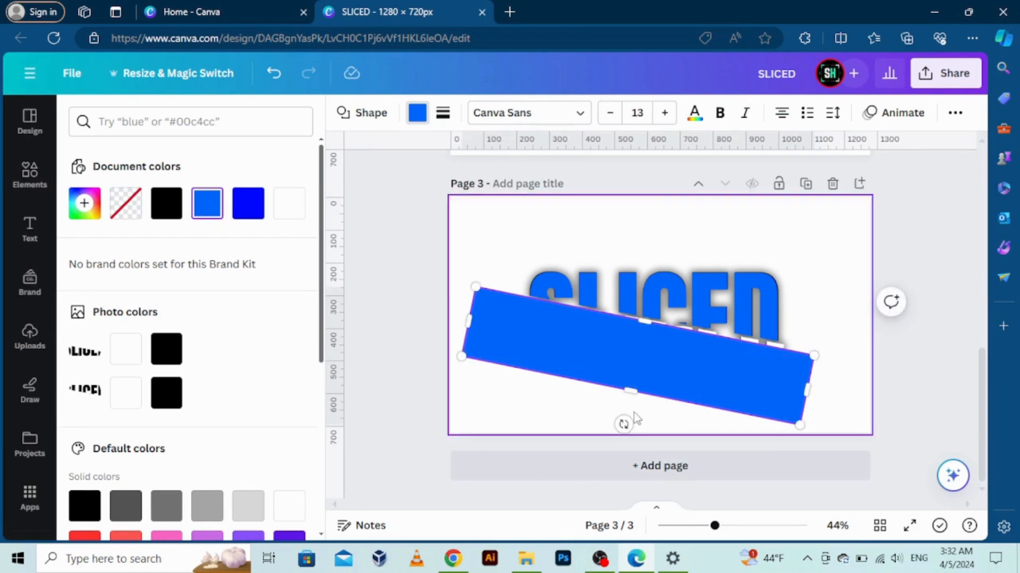
{"action": "left_click_drag", "start_coordinate": [624, 423], "coordinate": [627, 419]}
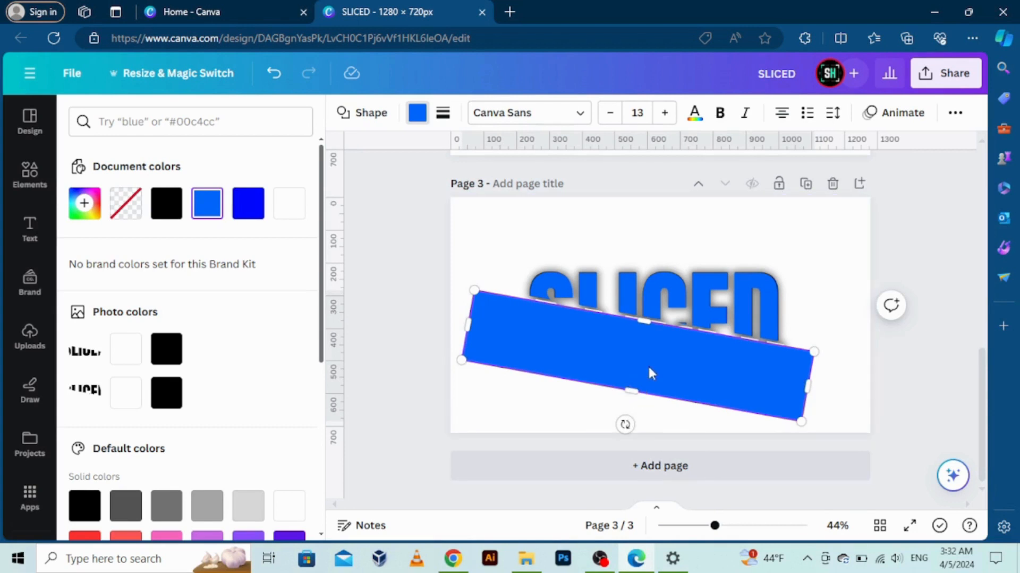
{"action": "left_click_drag", "start_coordinate": [649, 358], "coordinate": [653, 364]}
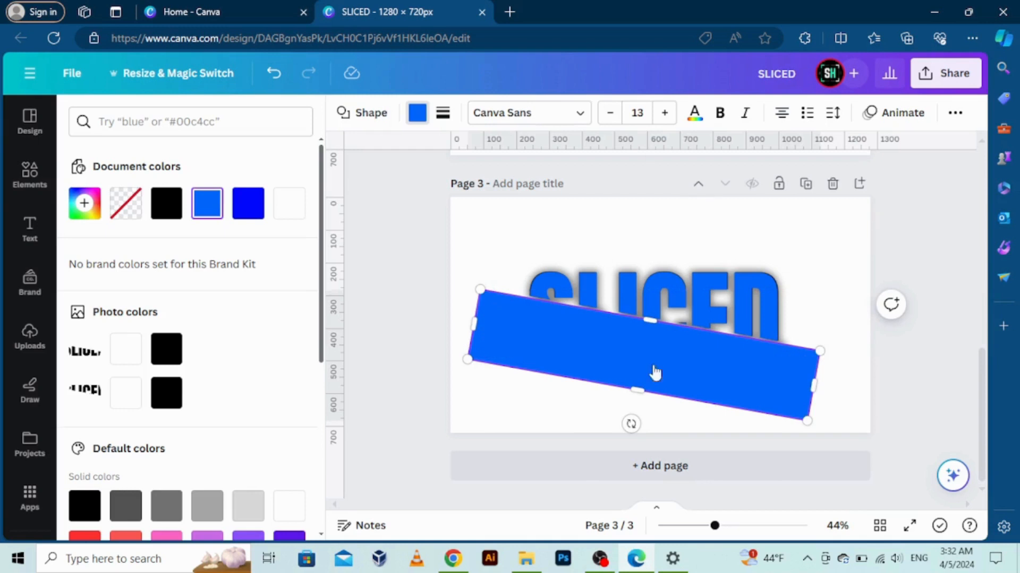
- Send the blue band one layer backward, behind the white lower letters
{"action": "right_click", "coordinate": [655, 373]}
{"action": "mouse_move", "coordinate": [695, 280]}
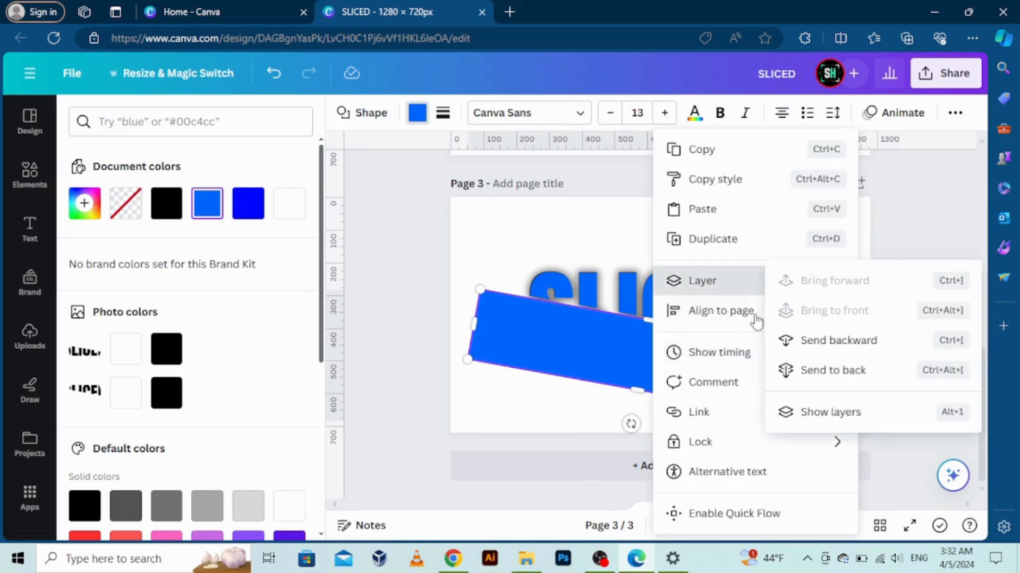
{"action": "left_click", "coordinate": [794, 355]}
- Extend the blue band past both page sides and the bottom edge so it fills the page below the slice
{"action": "left_click_drag", "start_coordinate": [467, 320], "coordinate": [419, 304]}
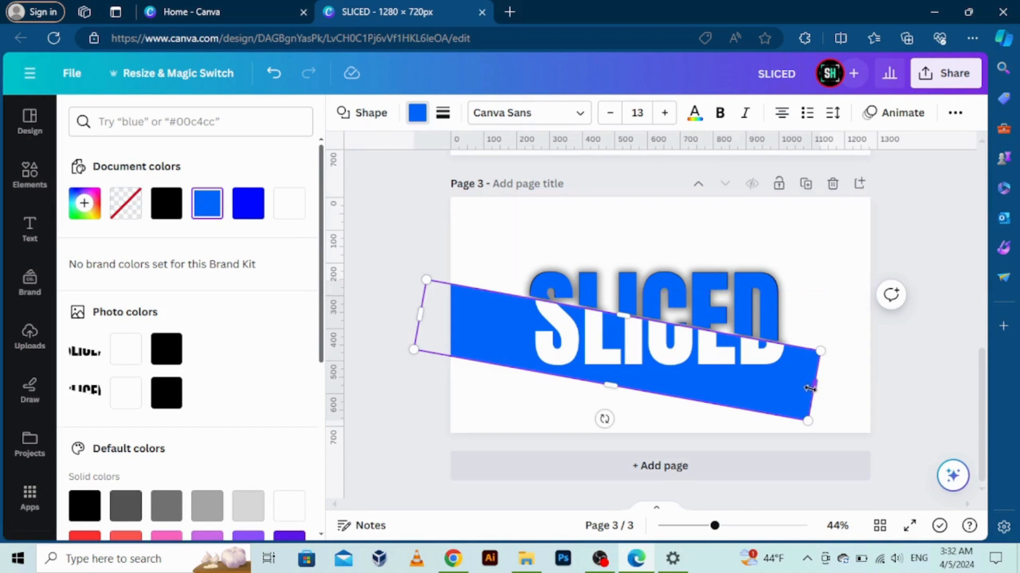
{"action": "left_click_drag", "start_coordinate": [810, 389], "coordinate": [916, 414]}
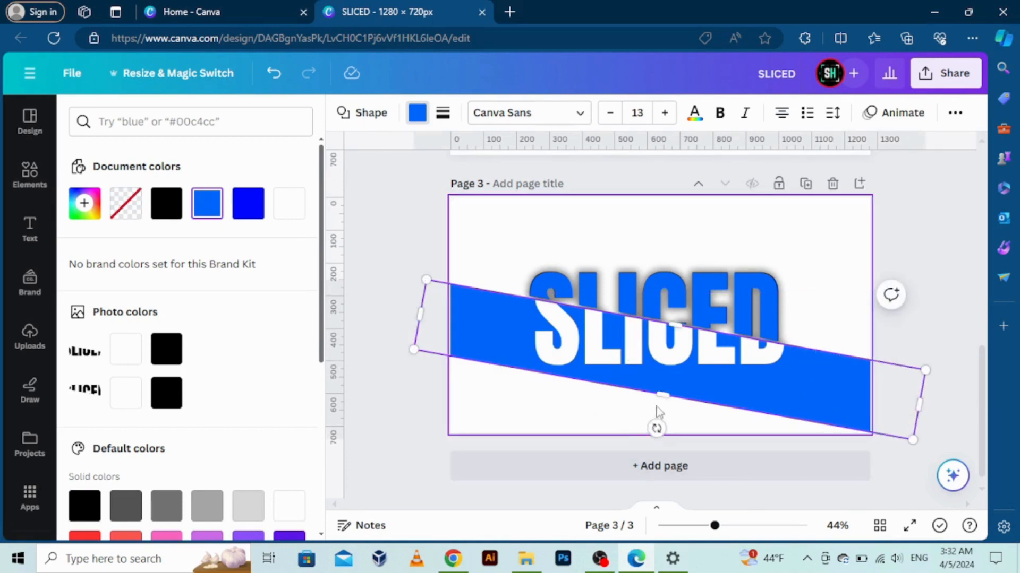
{"action": "left_click_drag", "start_coordinate": [665, 389], "coordinate": [622, 502]}
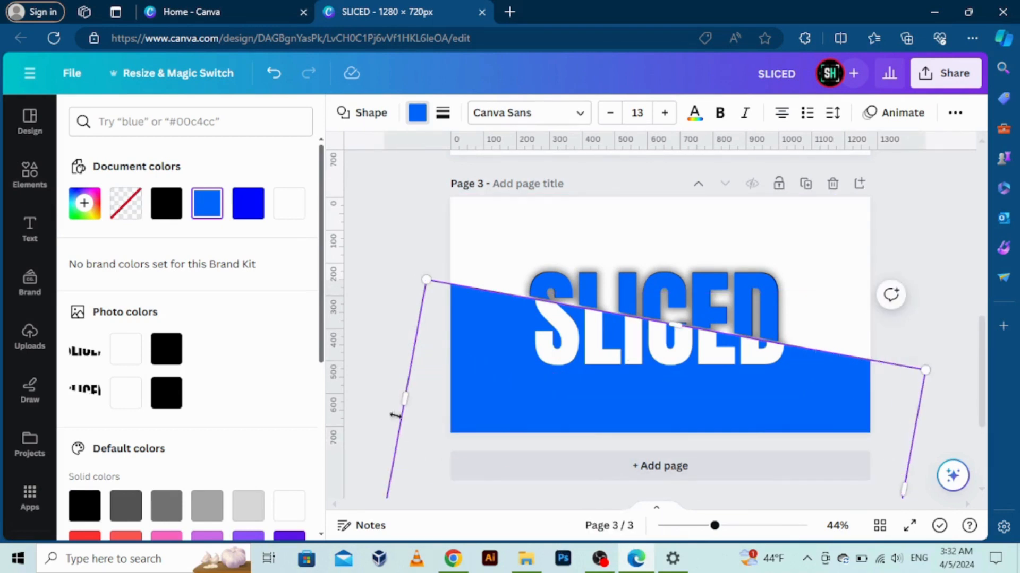
{"action": "left_click", "coordinate": [352, 336]}
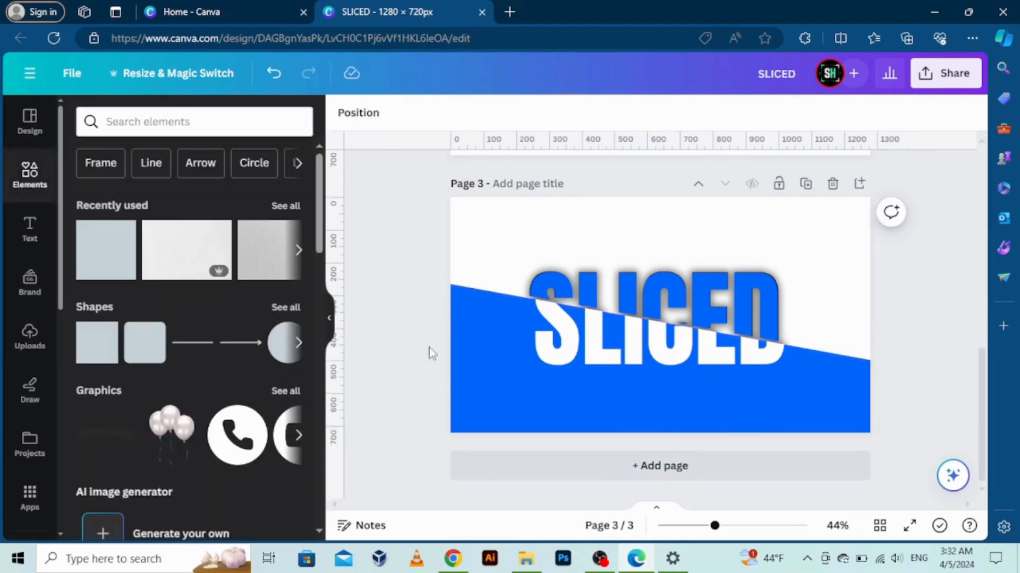
- Send the blue shape to the back, behind the glowing copies, and deselect it
{"action": "right_click", "coordinate": [477, 372]}
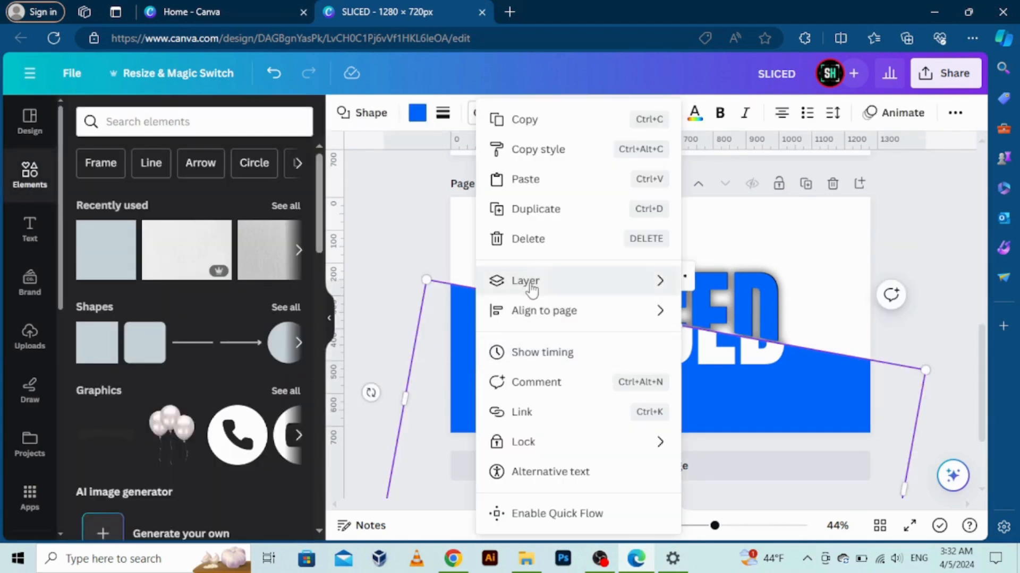
{"action": "mouse_move", "coordinate": [526, 279]}
{"action": "left_click", "coordinate": [706, 372]}
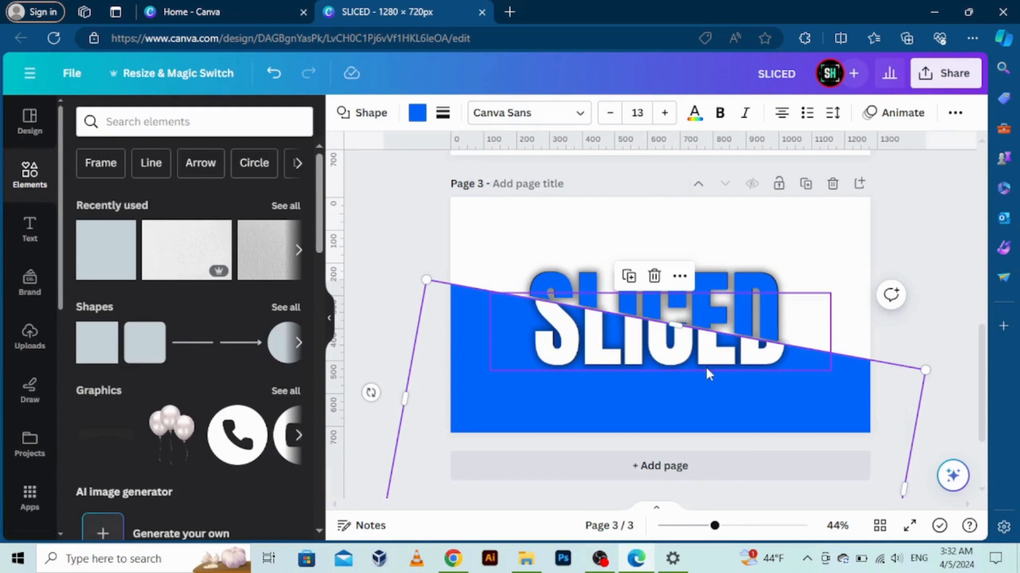
{"action": "left_click", "coordinate": [362, 260]}
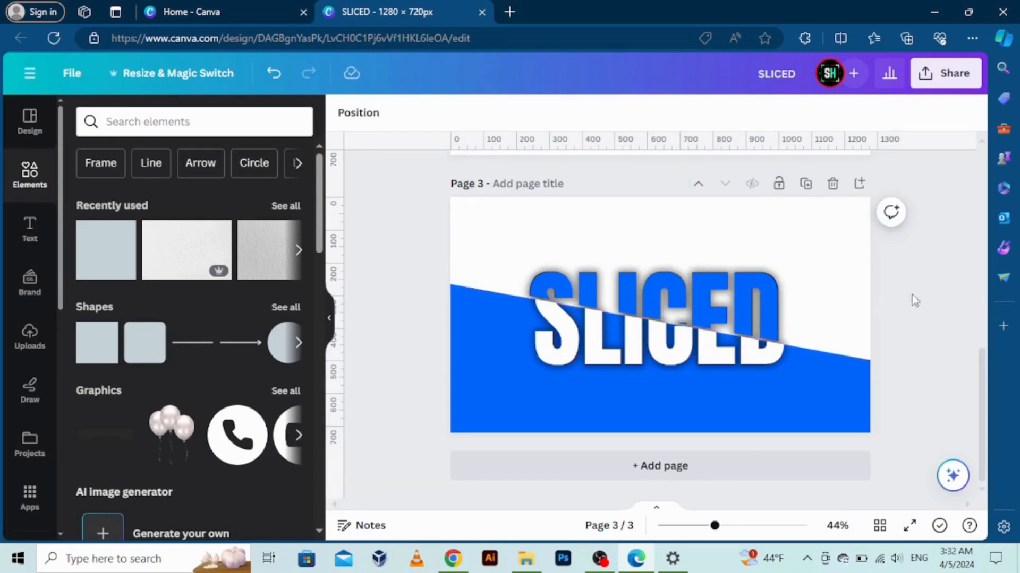
{"action": "left_click", "coordinate": [743, 526]}
{"action": "left_click_drag", "start_coordinate": [743, 527], "coordinate": [702, 527]}
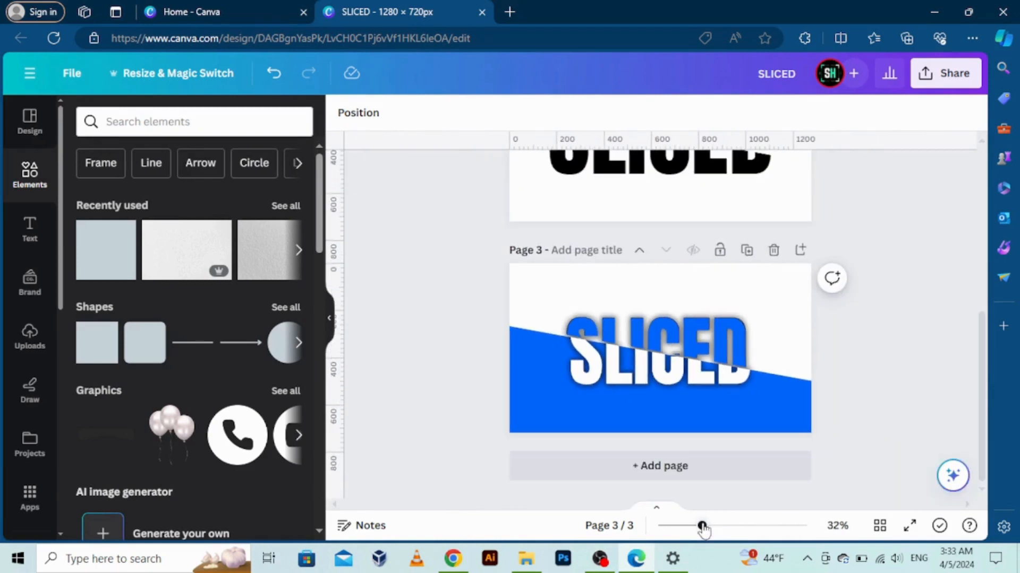